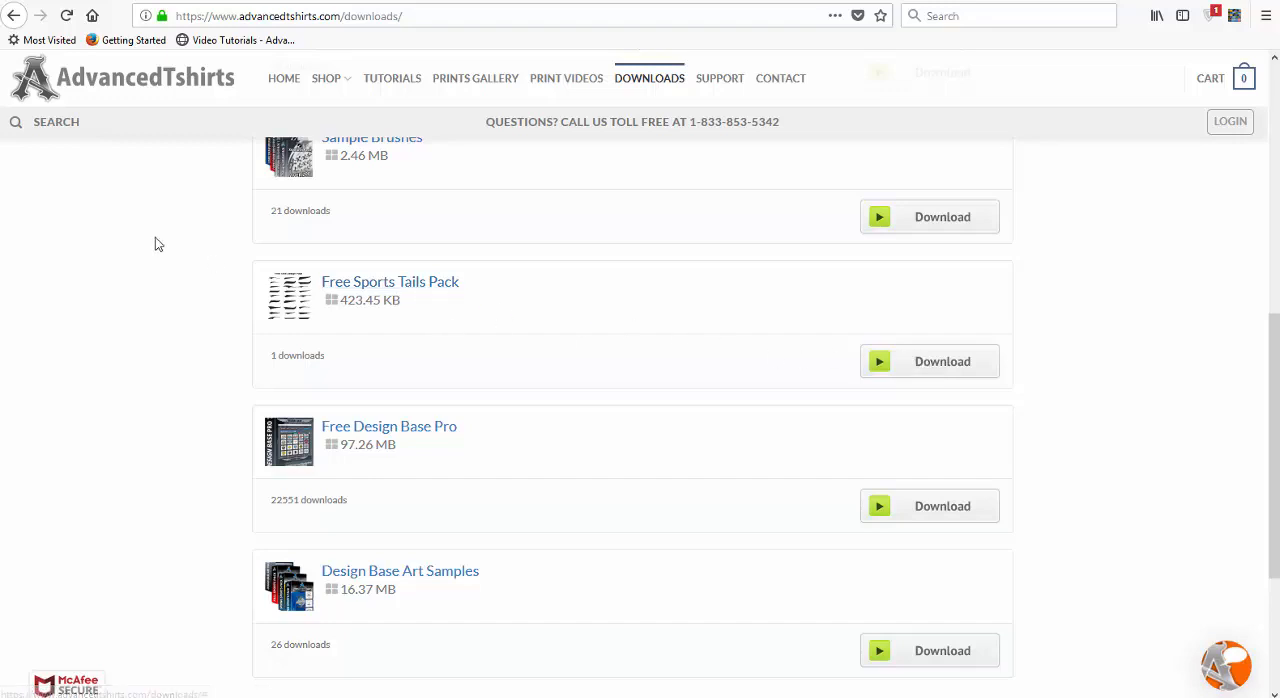
Switch to CorelDRAW and add the artistic text "Baseball" in the empty area beside the page
left_click(80, 1)
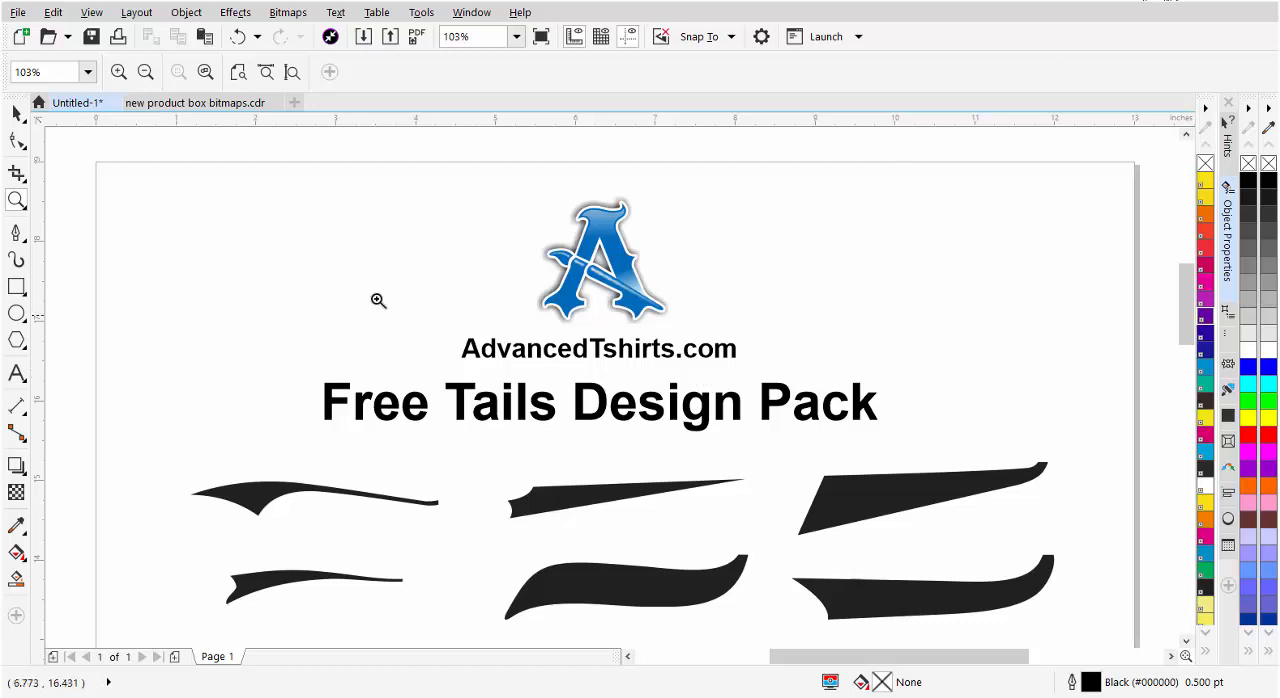
left_click(16, 113)
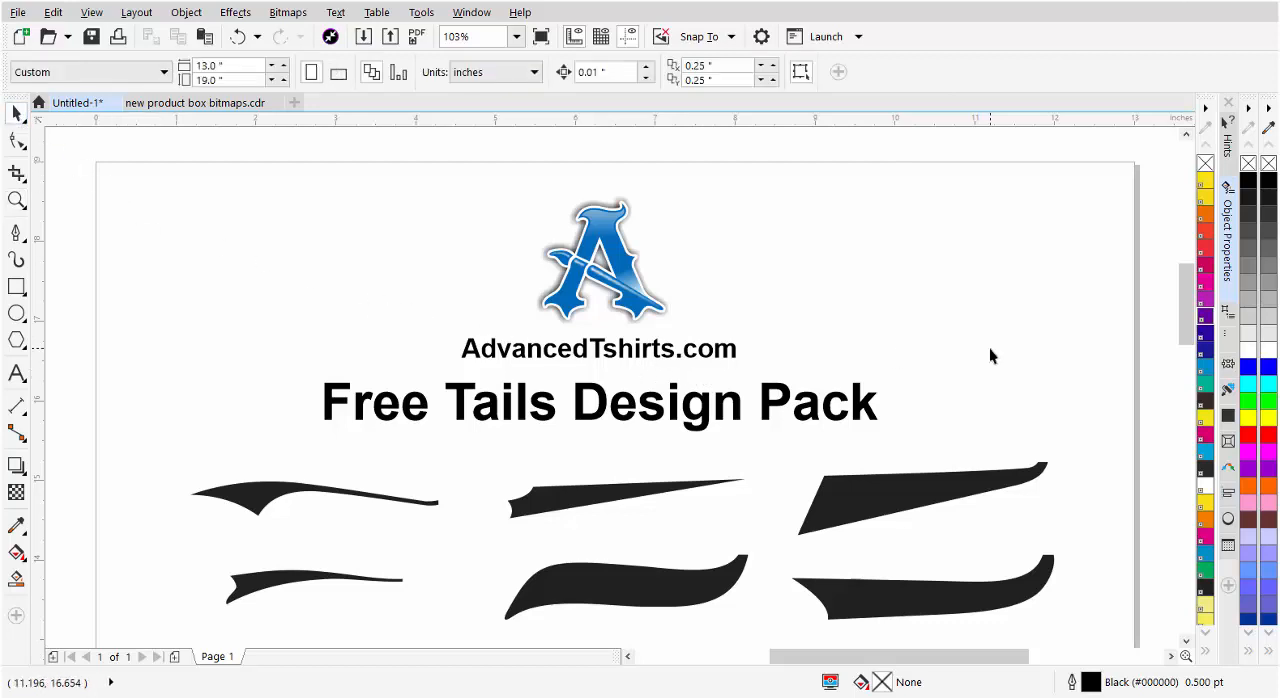
scroll(989, 355, "down", 2)
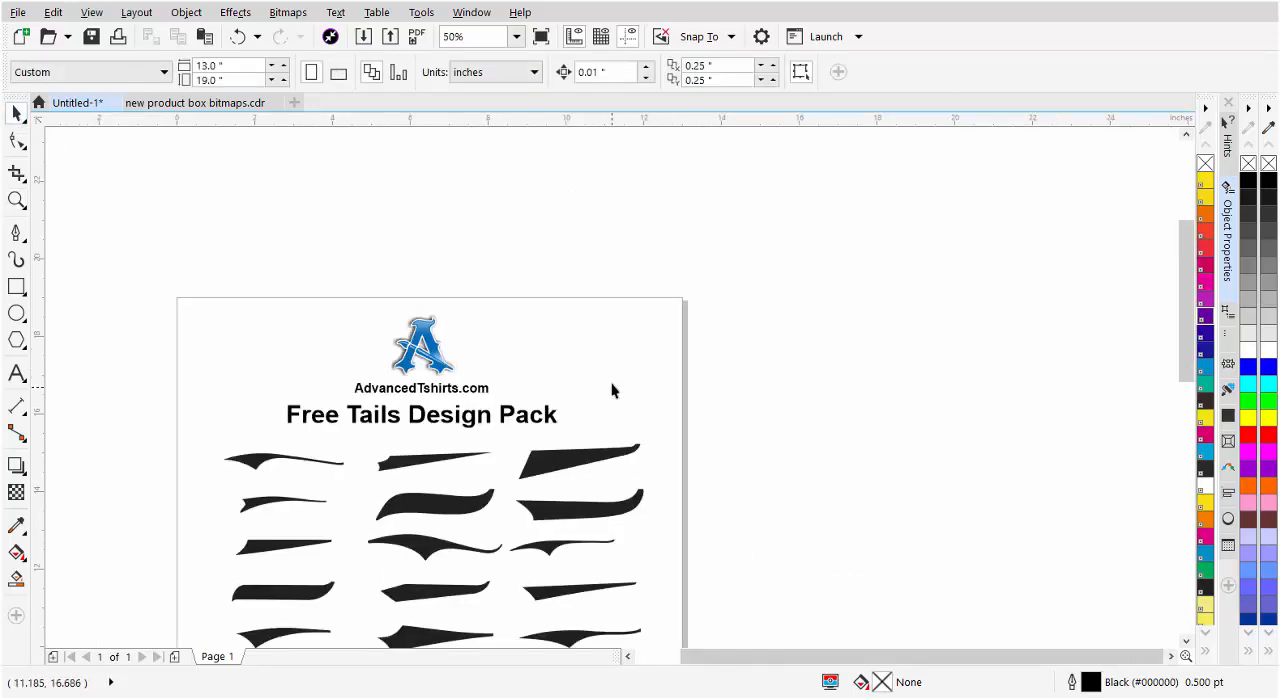
left_click(16, 373)
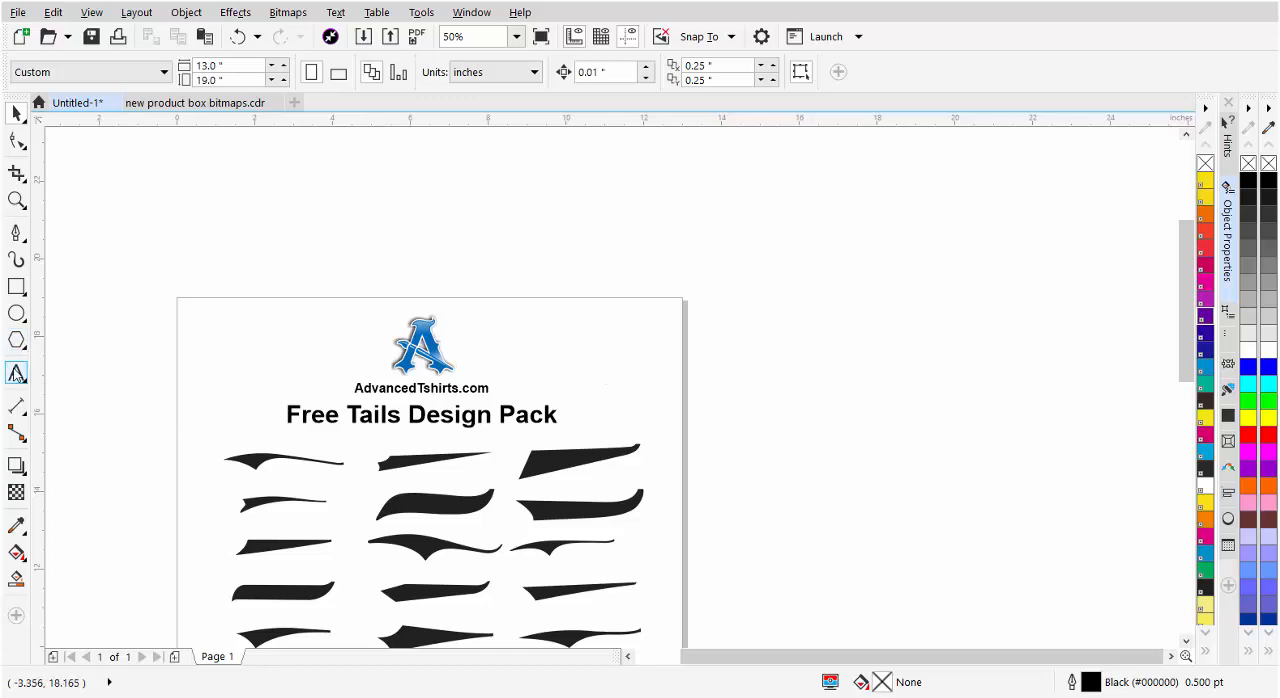
left_click(760, 339)
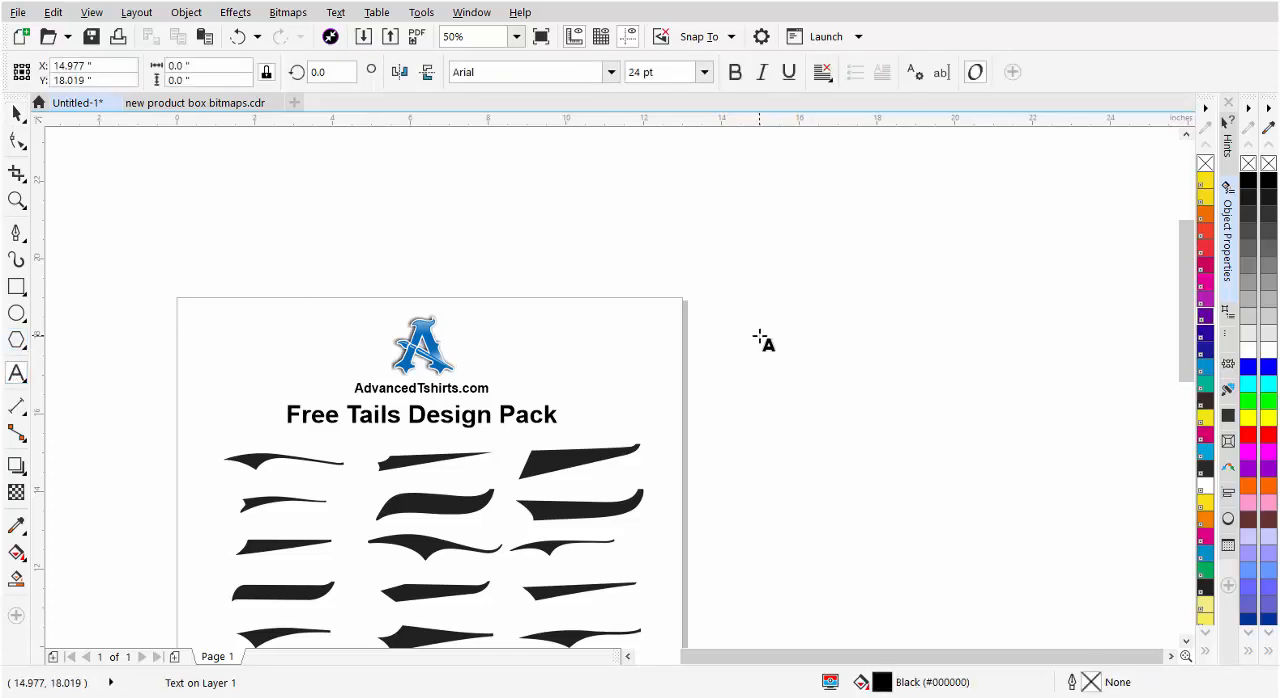
type("Baseball")
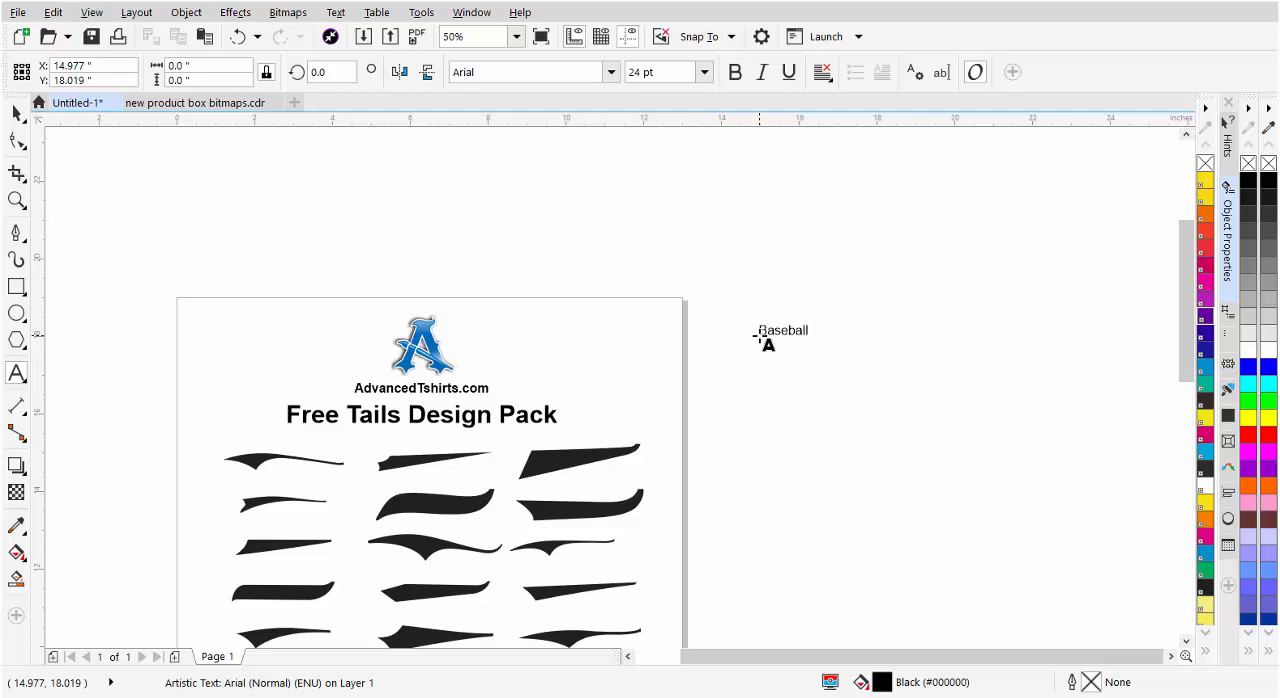
Enlarge the Baseball text to about 142 pt and set its font to Ballpark
left_click(17, 114)
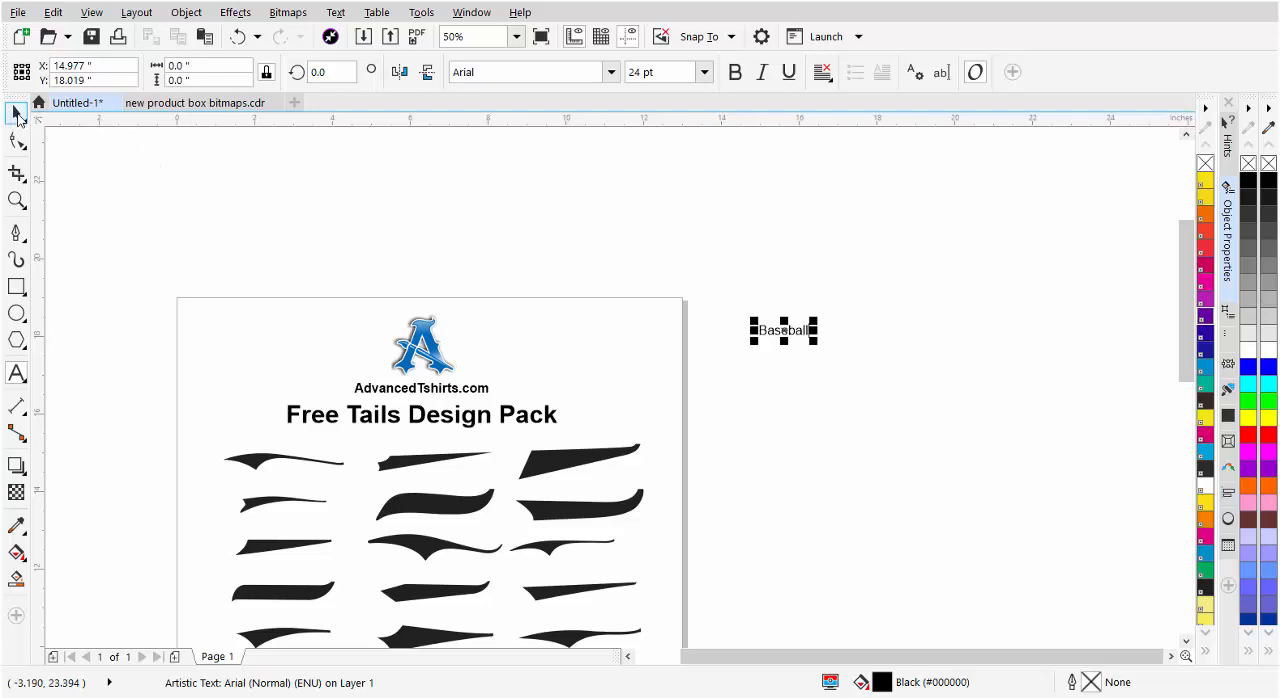
left_click_drag(815, 340, 1050, 448)
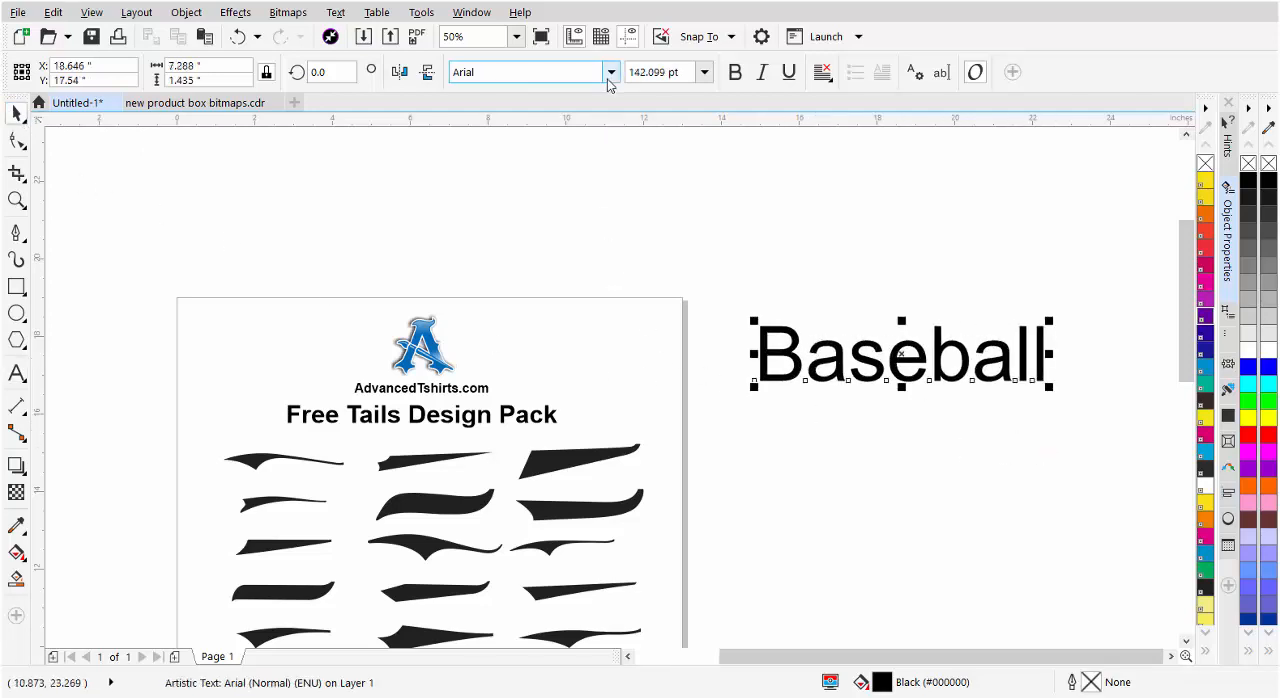
left_click(610, 72)
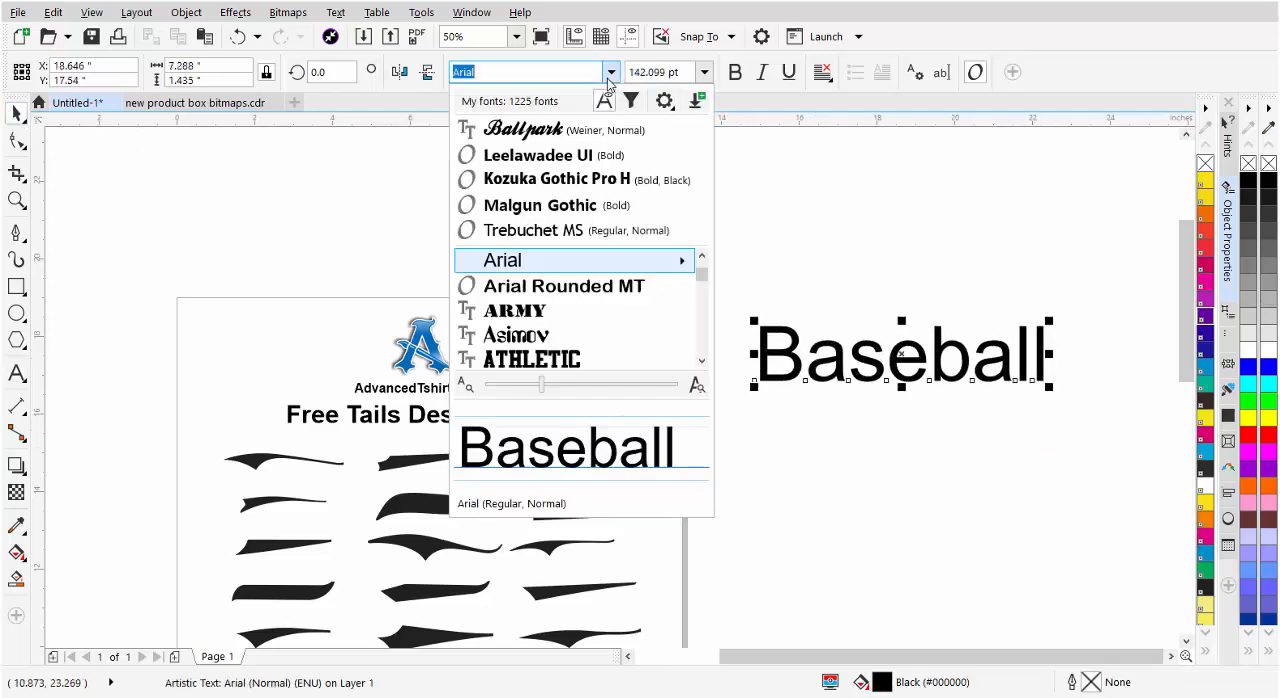
left_click(594, 134)
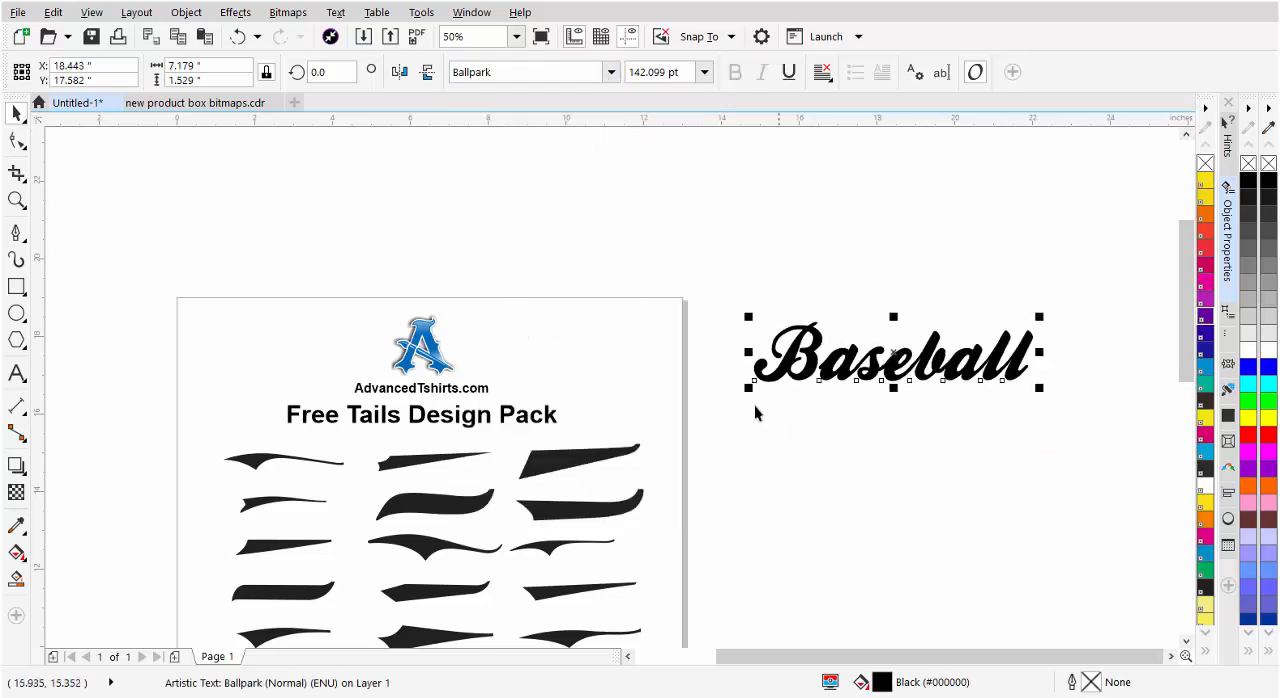
Switch the drawing display to Wireframe to inspect the outlines of the Baseball text
left_click(91, 12)
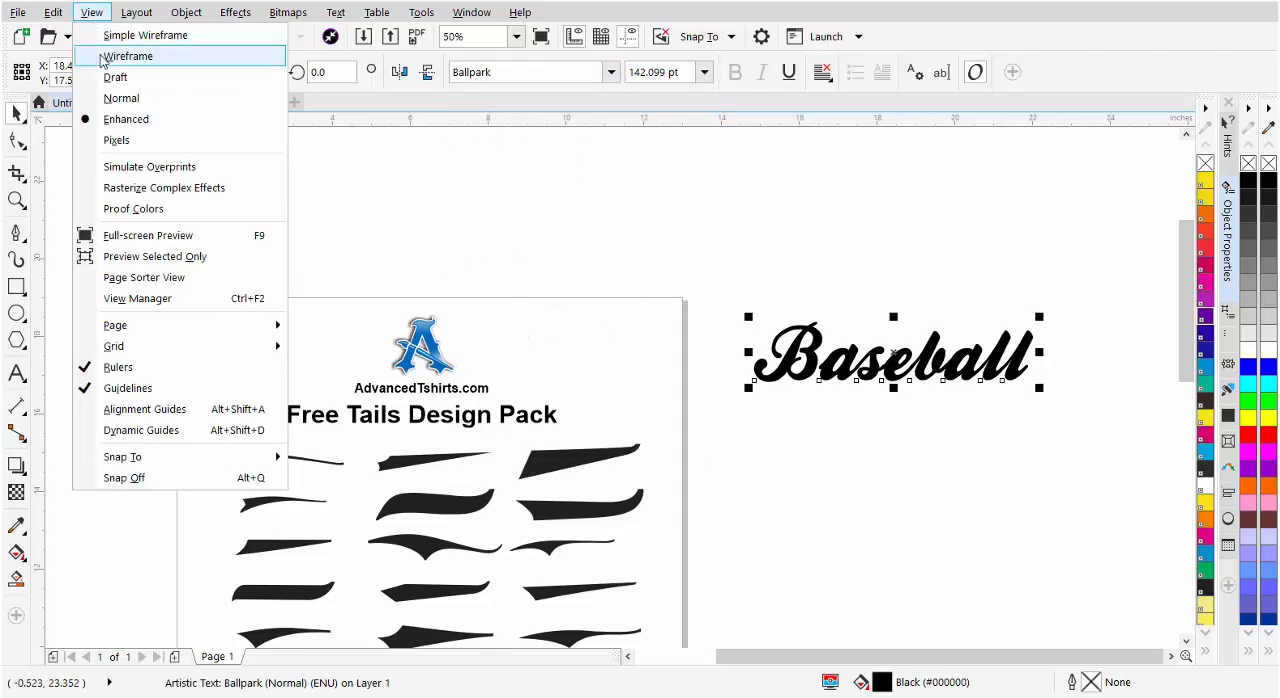
left_click(103, 57)
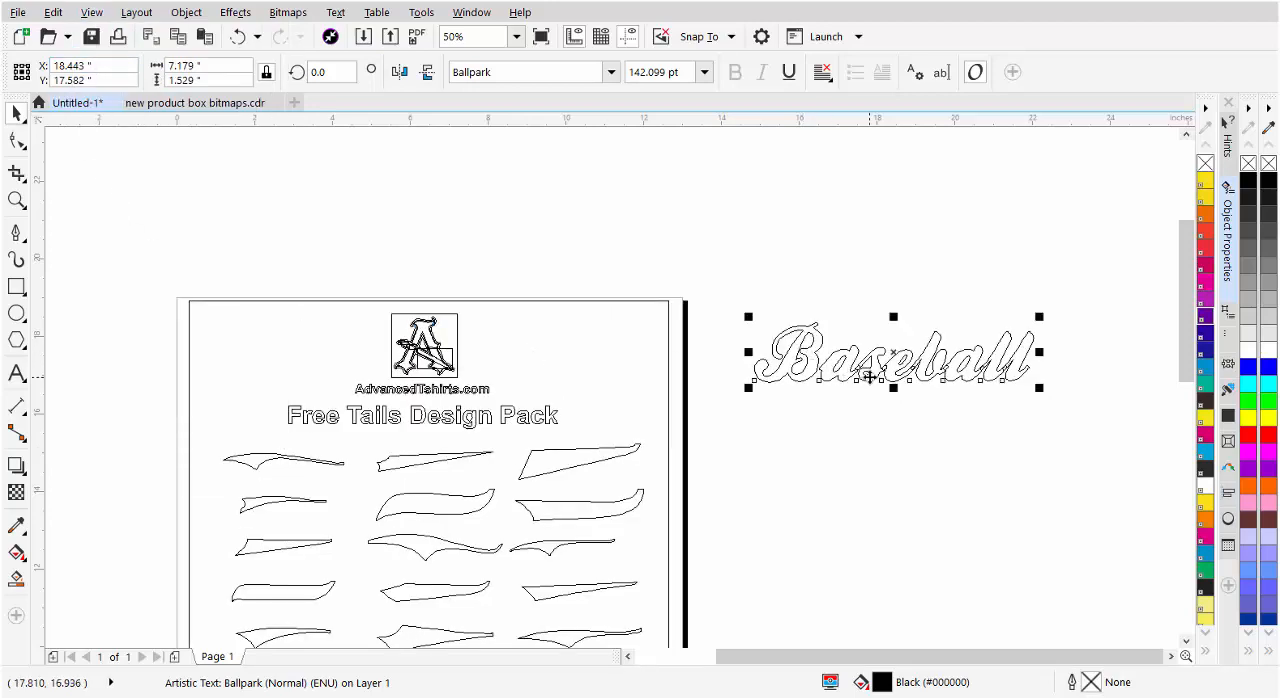
scroll(870, 377, "up", 2)
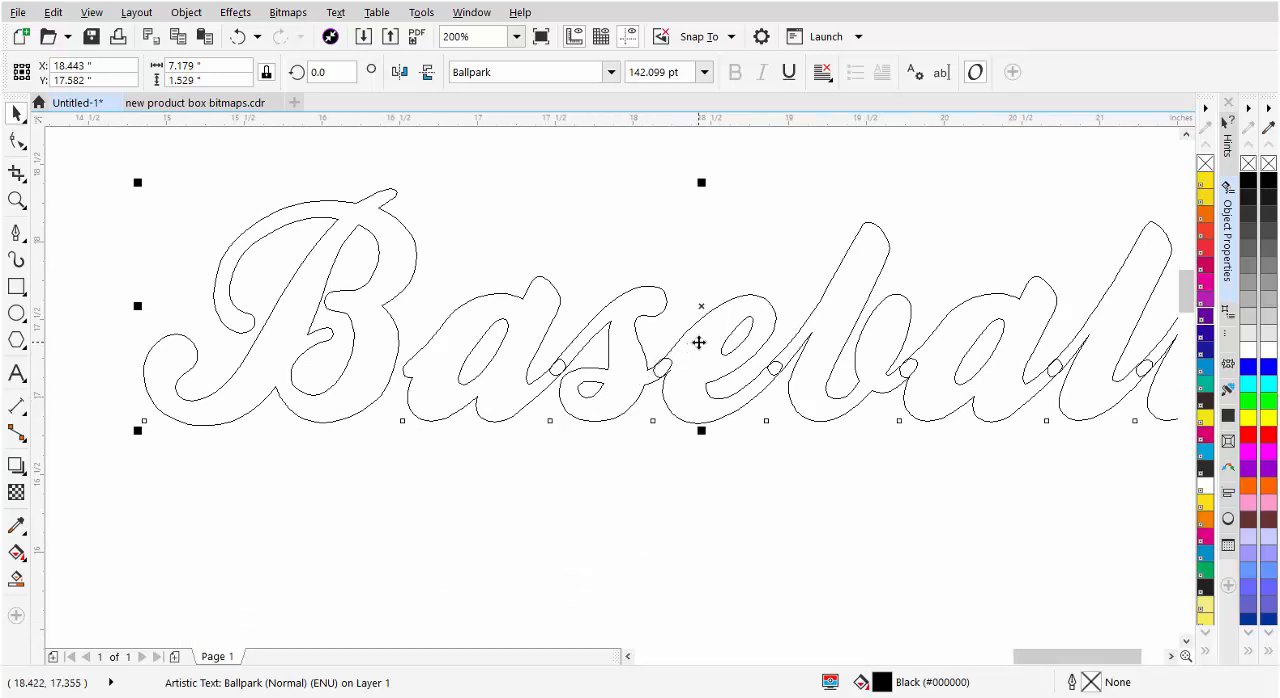
Convert the Baseball text to curves, break the curve apart, and clear the selection
right_click(638, 387)
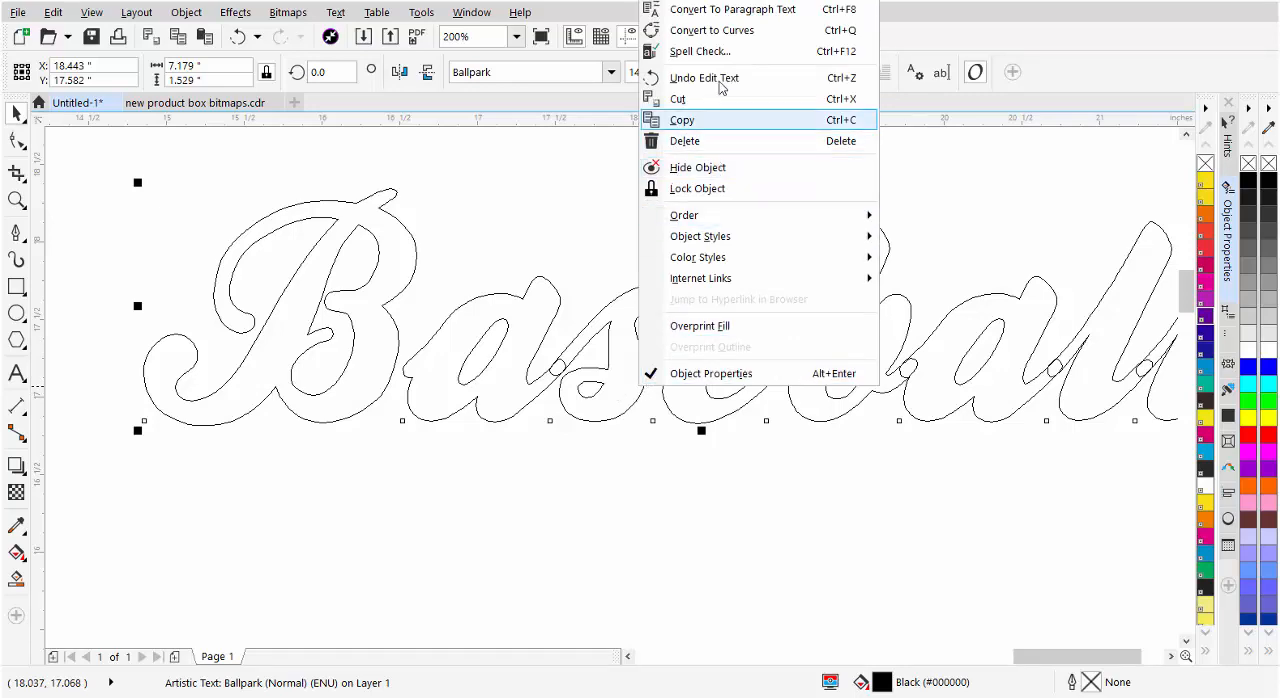
left_click(712, 30)
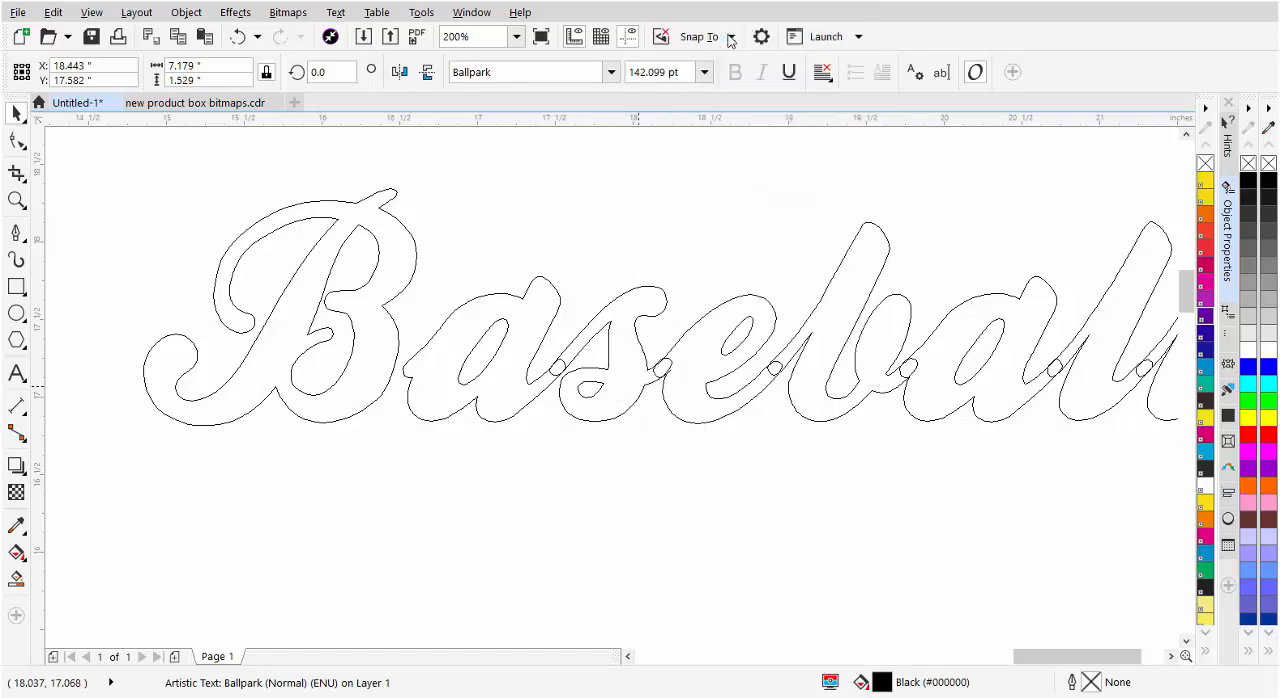
right_click(701, 375)
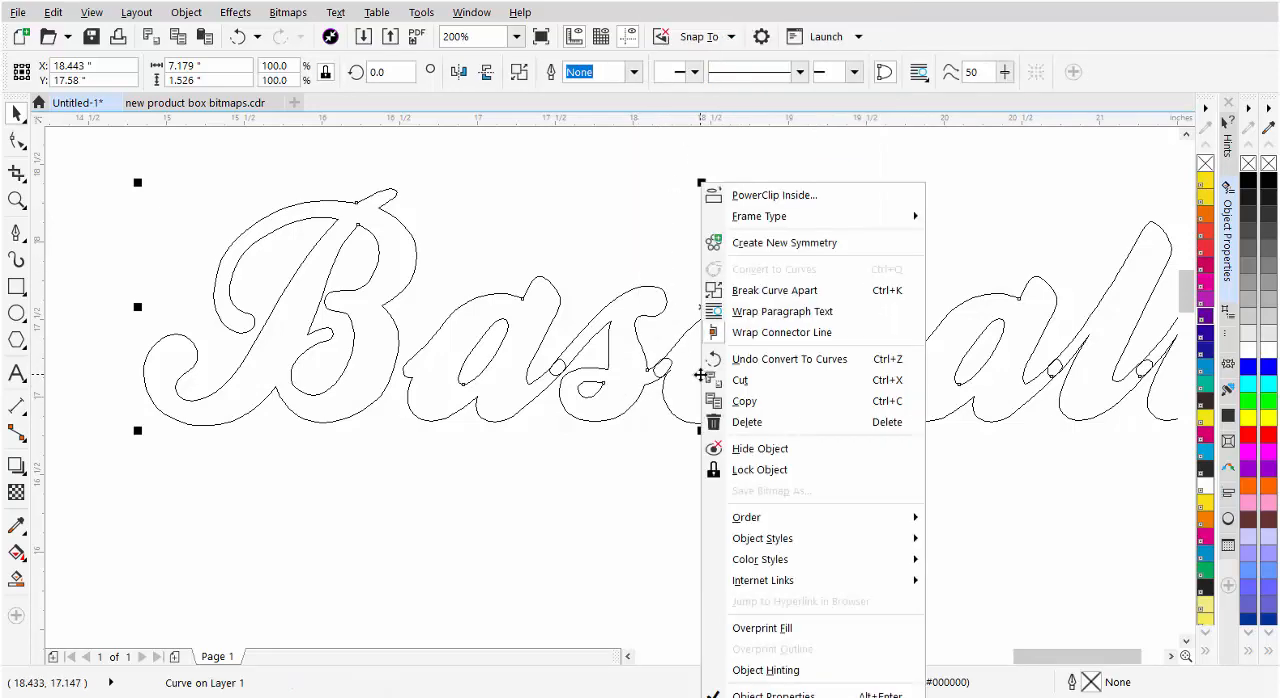
left_click(775, 292)
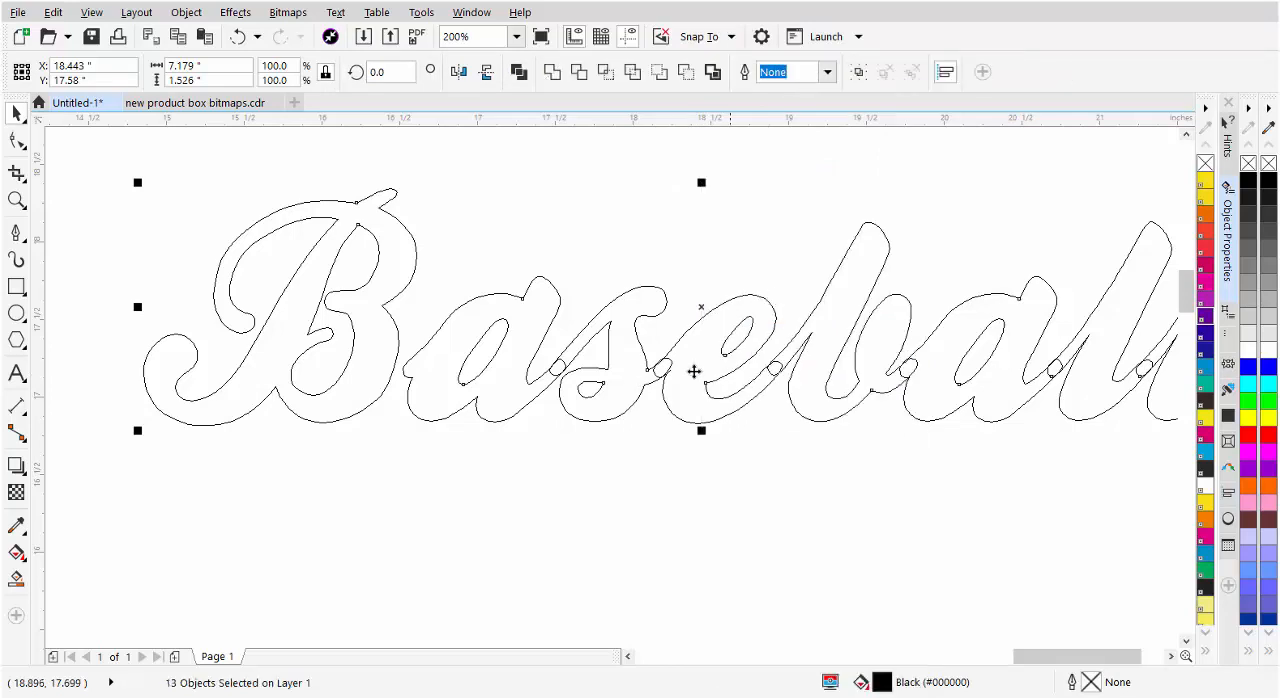
left_click(689, 480)
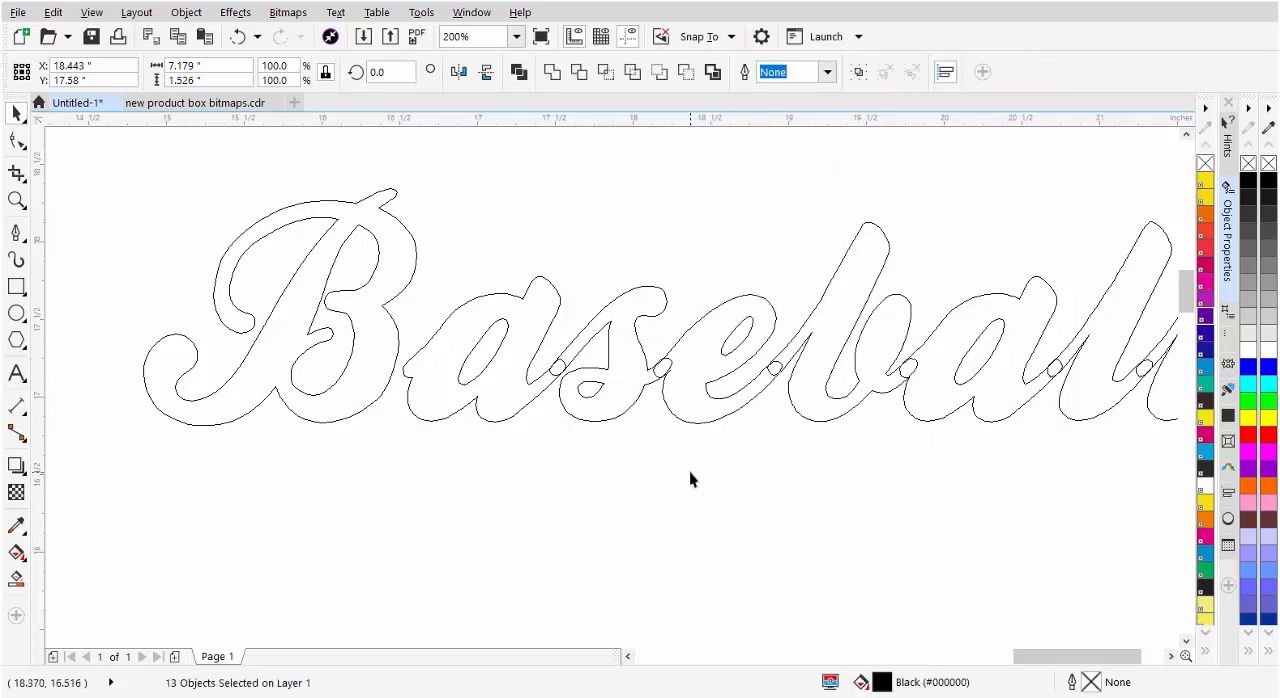
Move the inner shape of the B below the letter and undo that move
left_click(349, 289)
left_click_drag(349, 289, 307, 444)
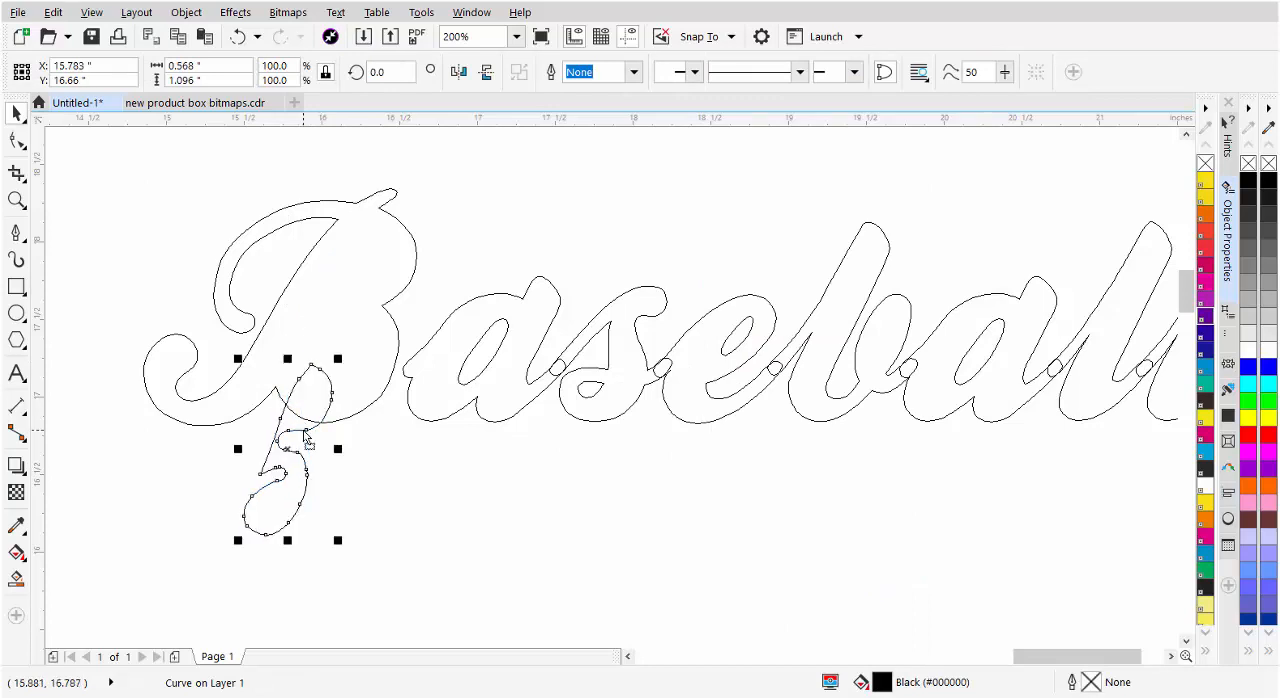
key("ctrl+z")
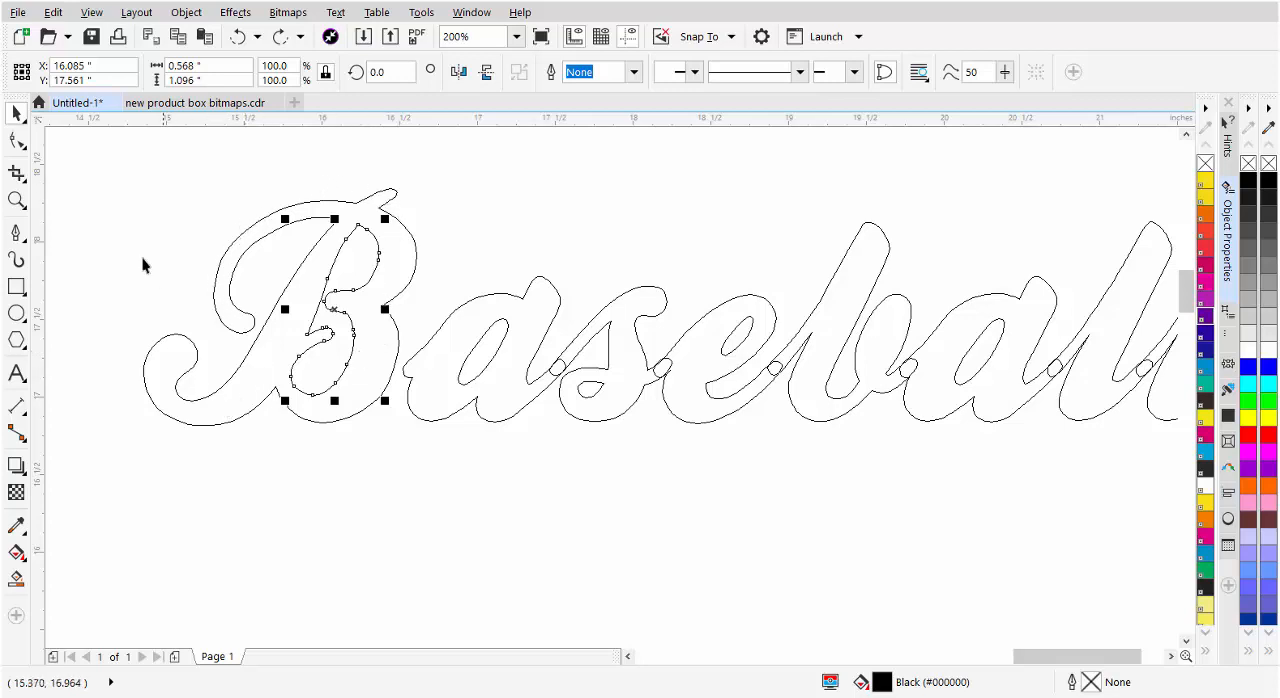
Return the drawing display to Enhanced view and clear the selection
left_click(91, 12)
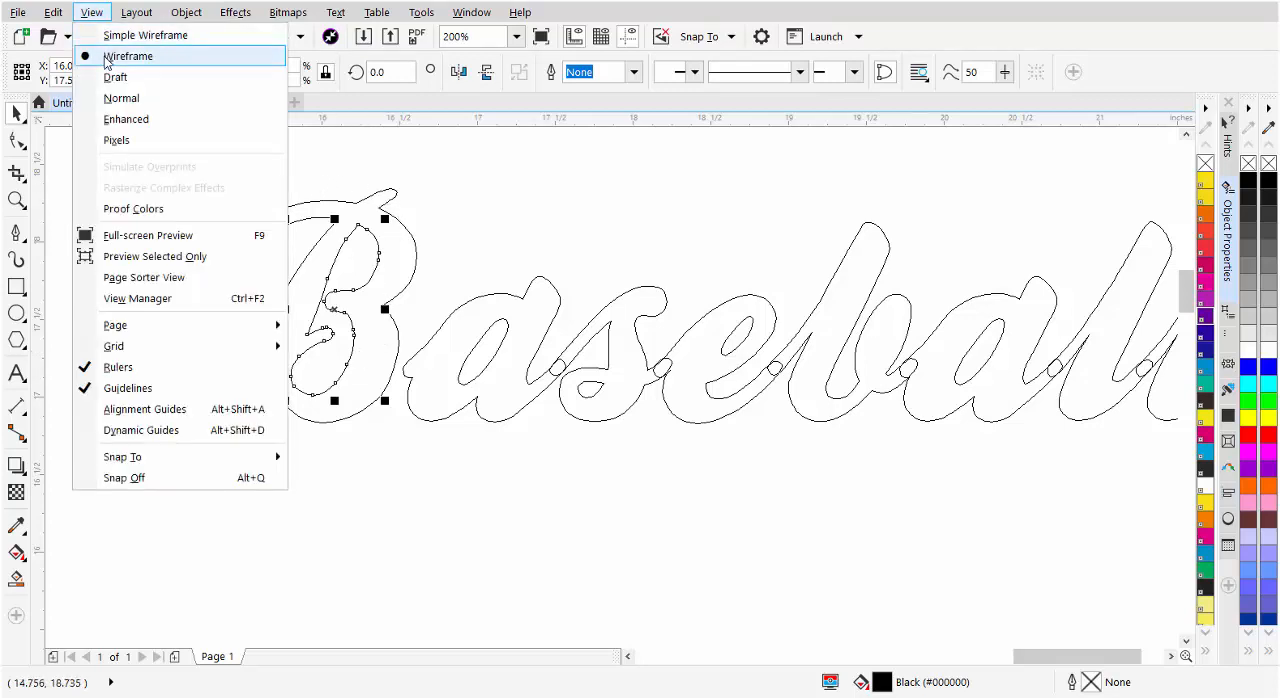
left_click(110, 119)
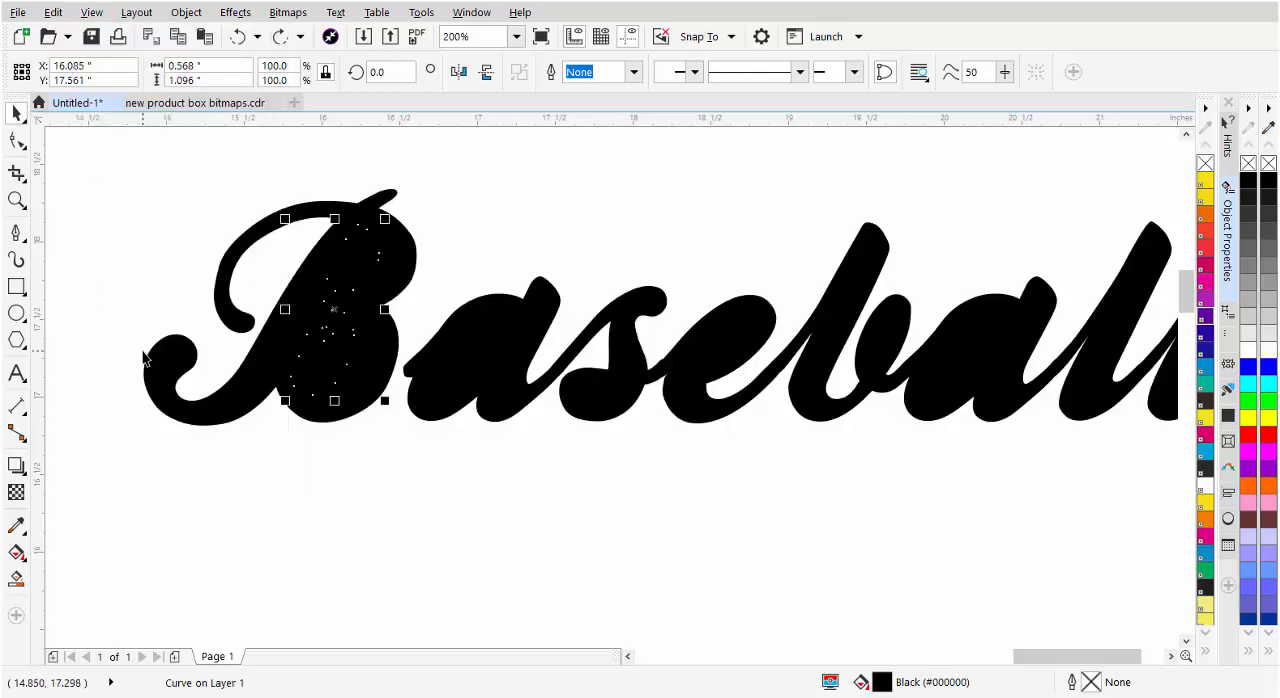
left_click(455, 162)
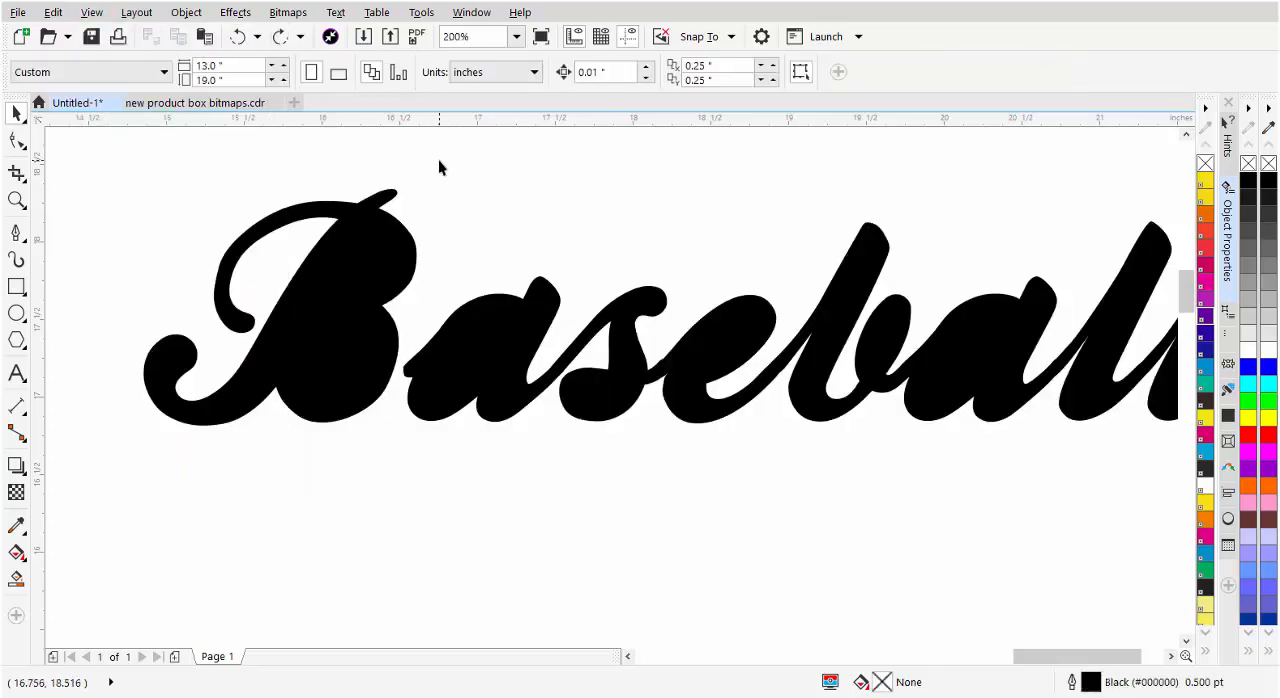
Combine the outer and inner shapes of the B, the first a and the s, one letter at a time
left_click_drag(438, 160, 114, 479)
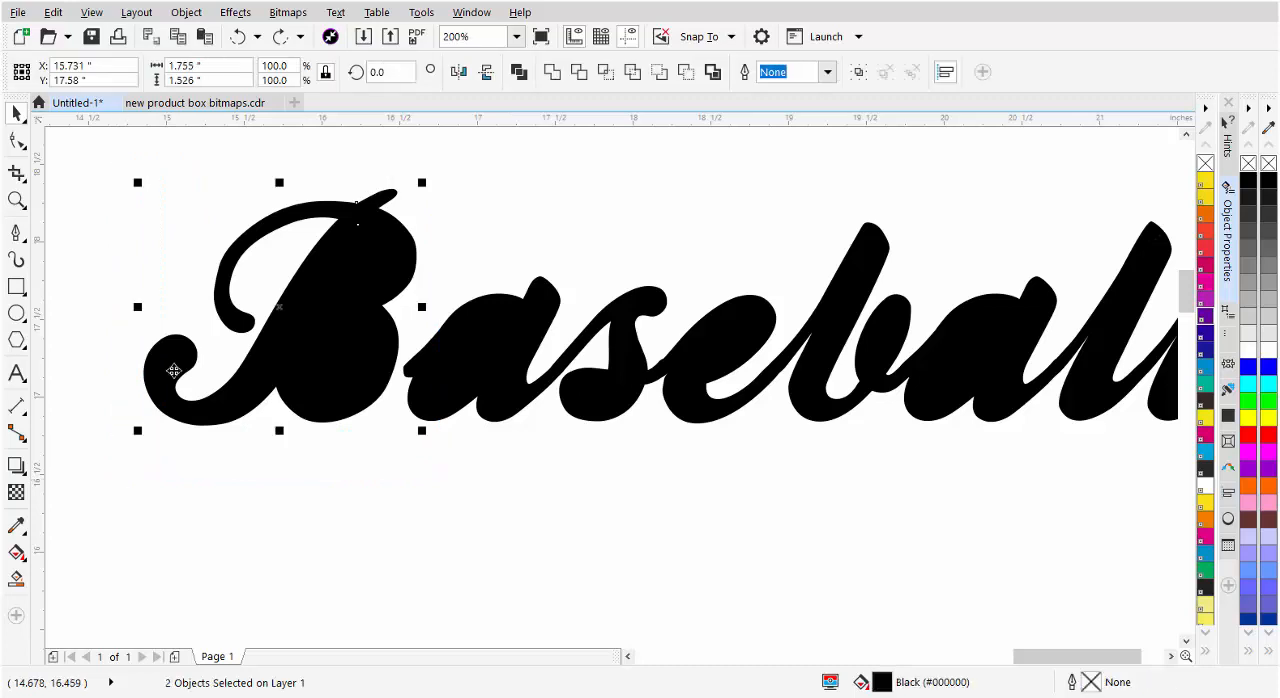
left_click(520, 77)
left_click(585, 233)
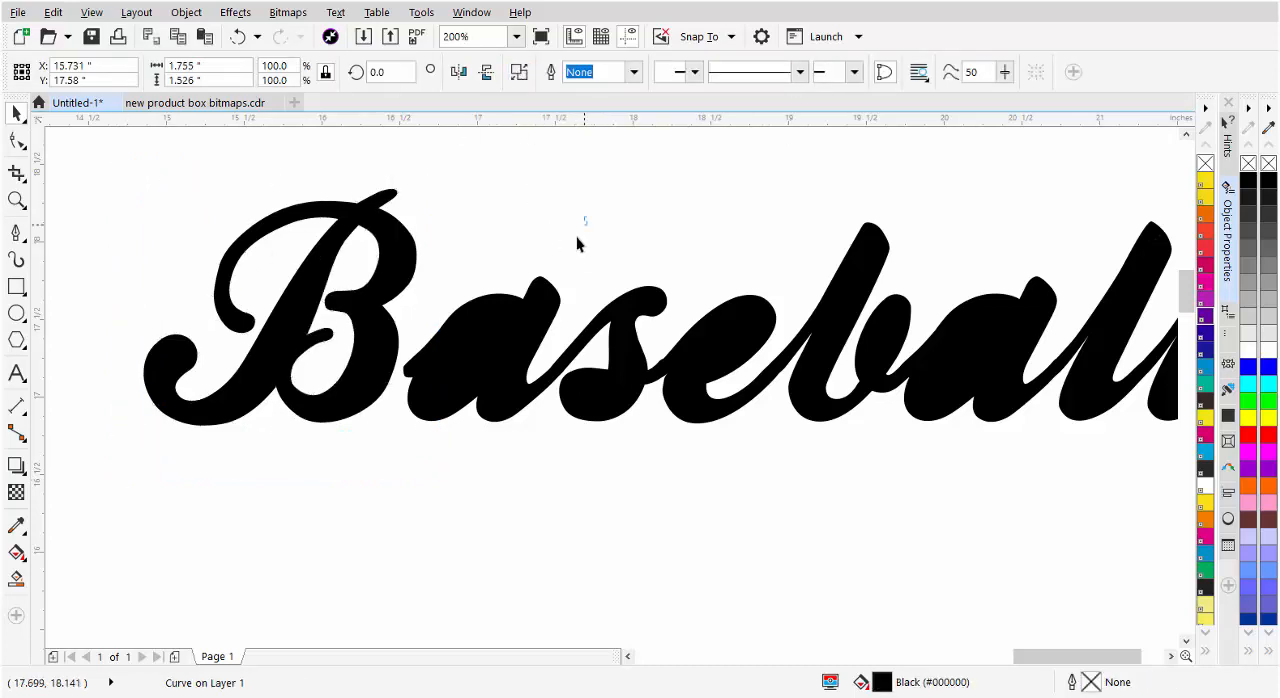
left_click_drag(586, 216, 381, 477)
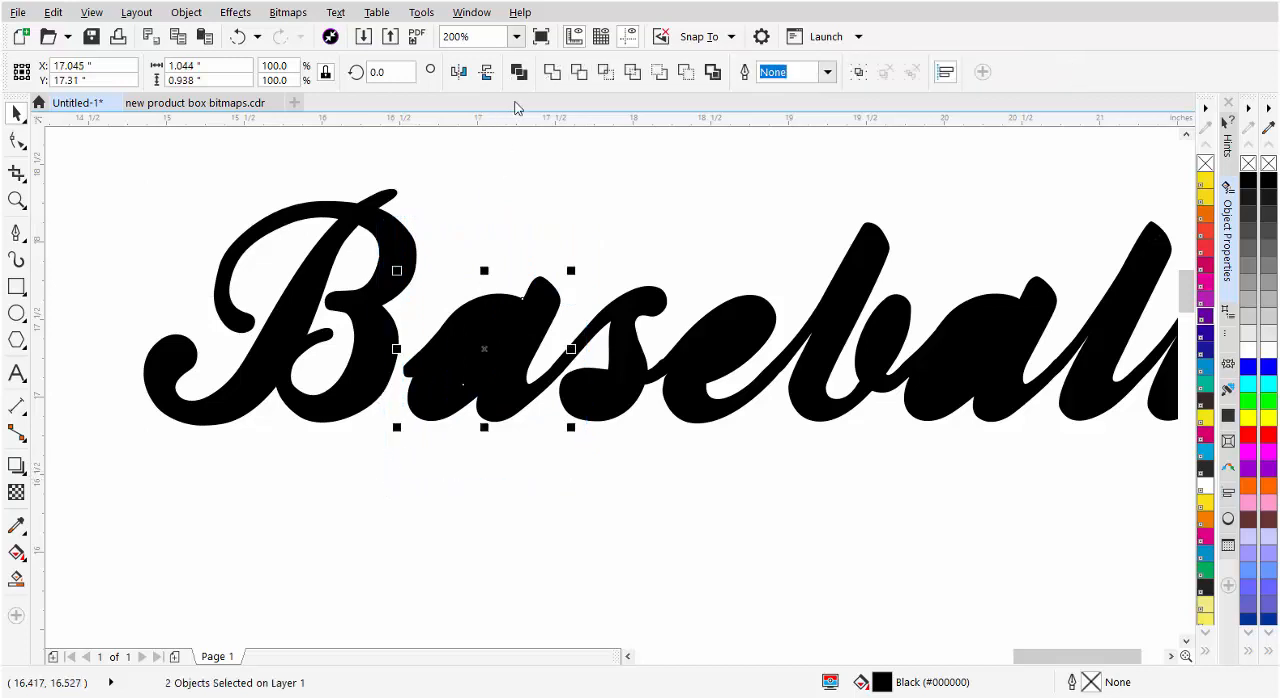
left_click(531, 76)
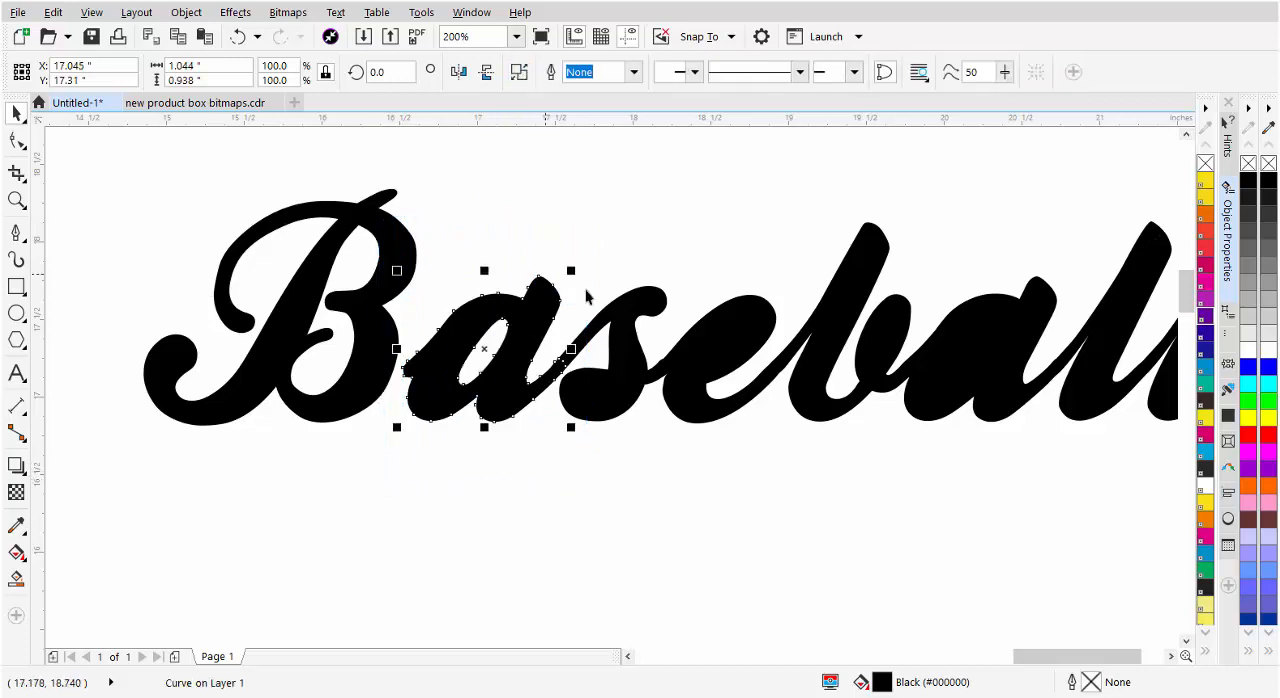
left_click_drag(673, 246, 507, 487)
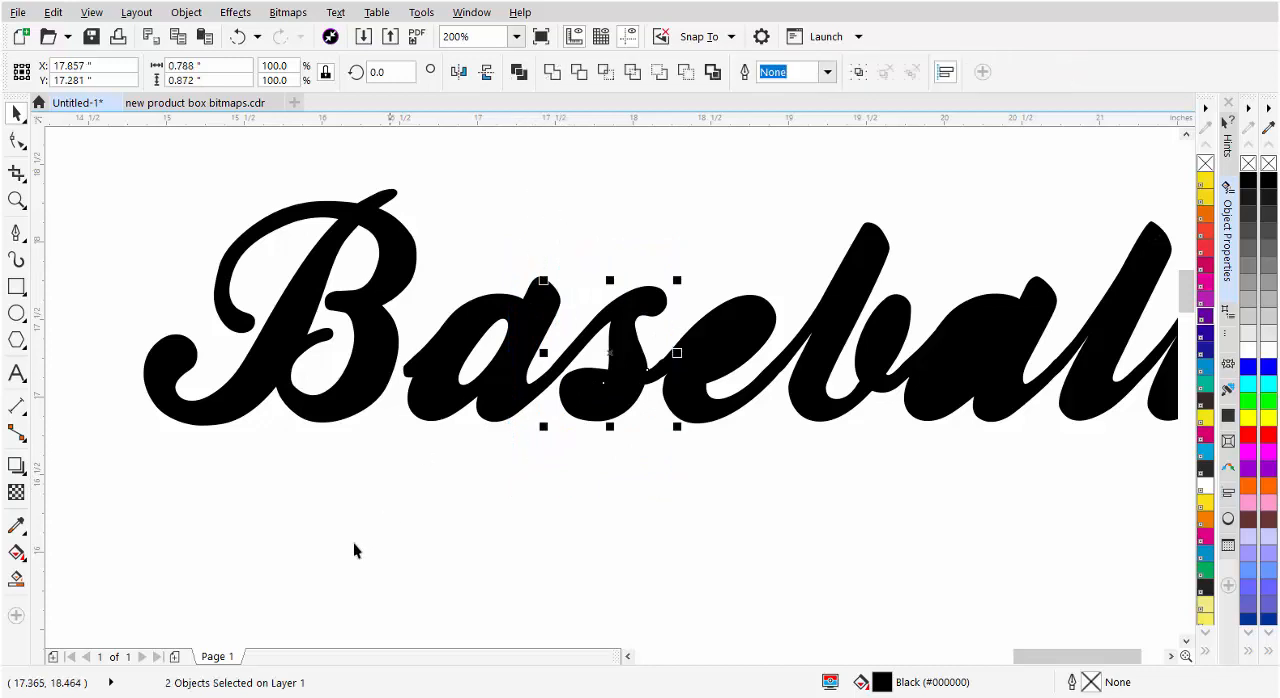
left_click(517, 72)
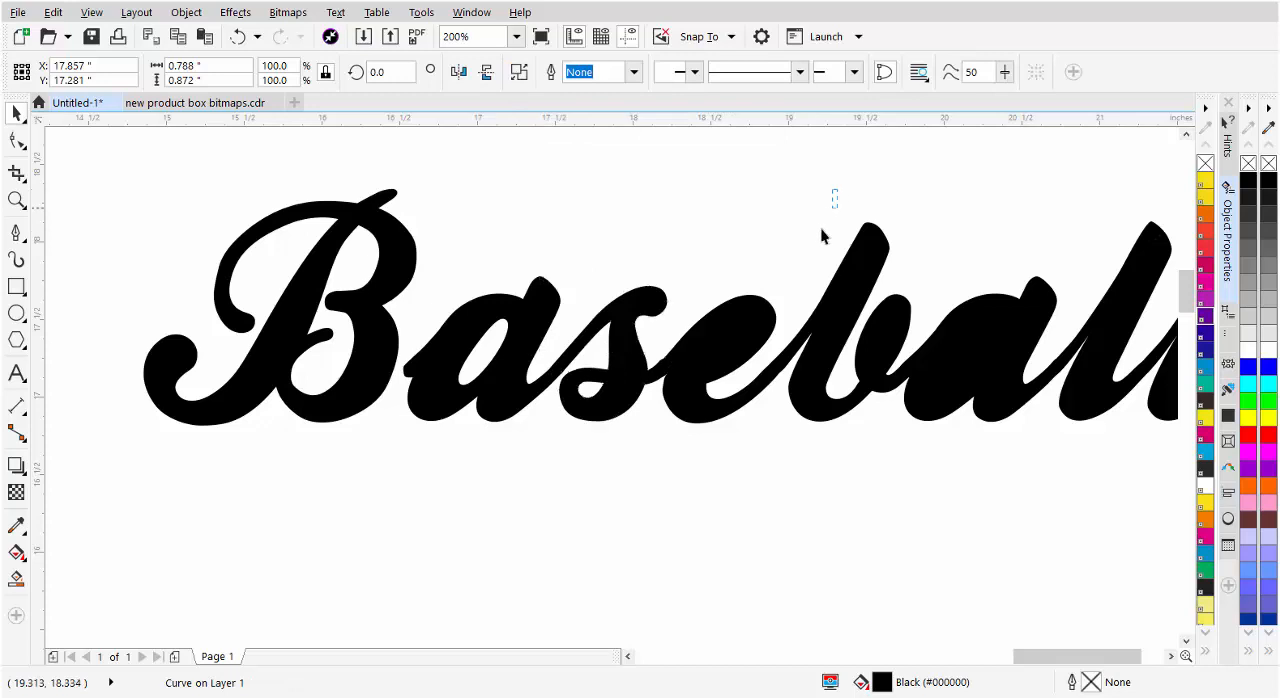
Combine the outer and inner shapes of the e, the lowercase b and the second a, one letter at a time
left_click_drag(641, 459, 620, 481)
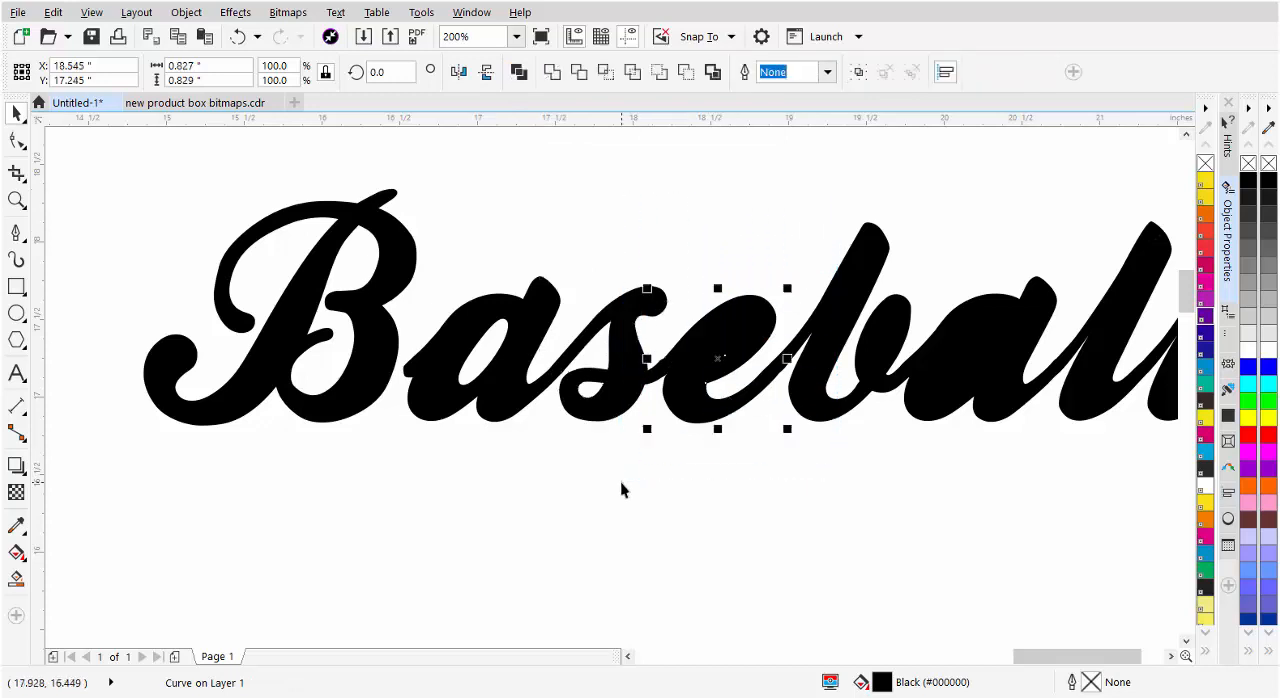
left_click(519, 72)
left_click_drag(960, 162, 747, 461)
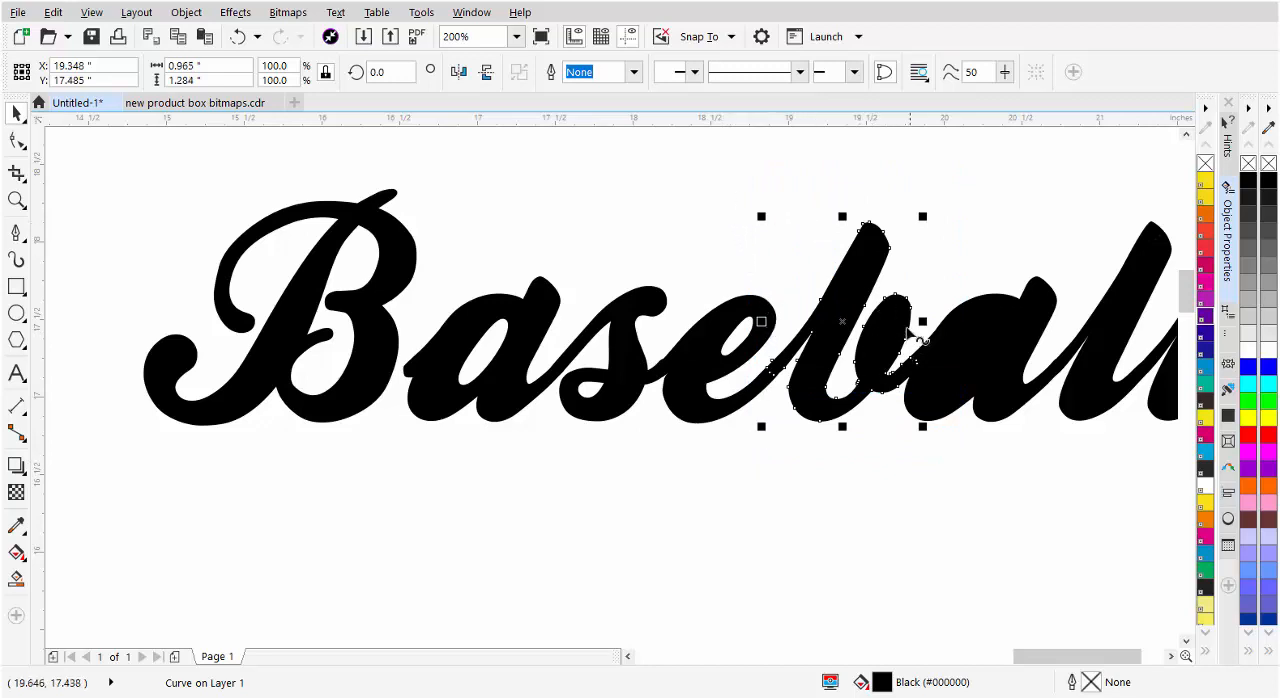
left_click_drag(1114, 180, 879, 482)
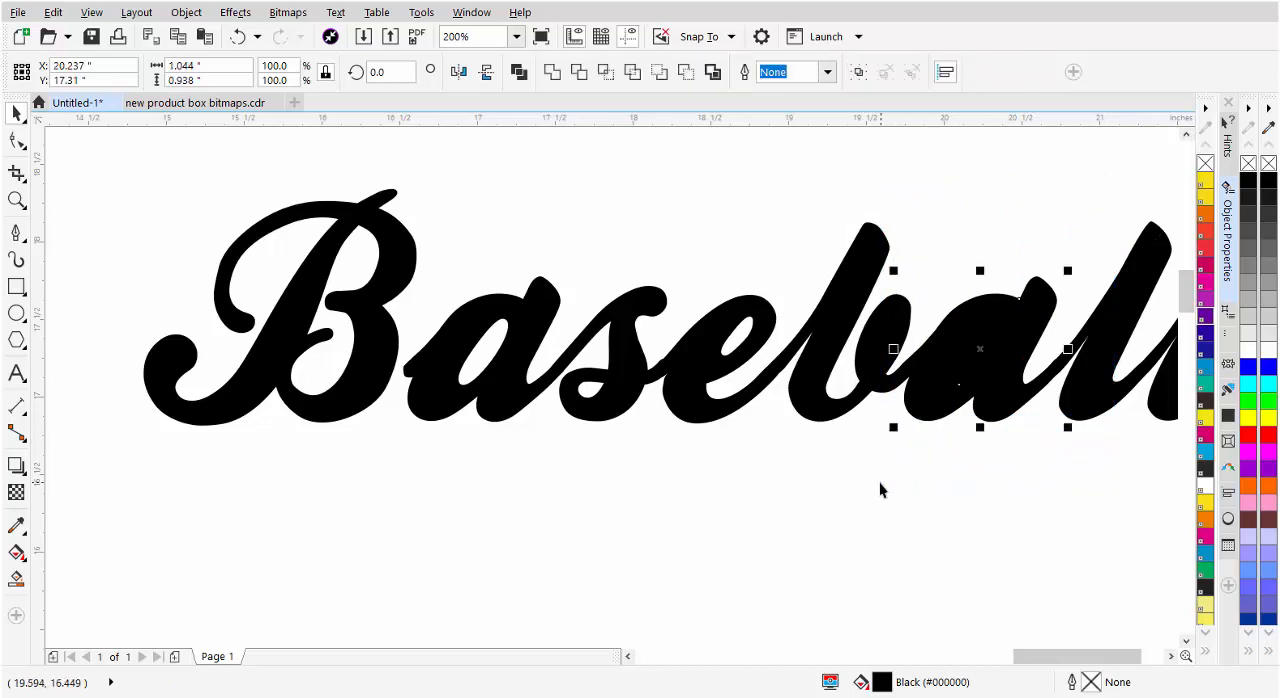
left_click(519, 72)
Weld all the letters of Baseball into a single curve
key("F3")
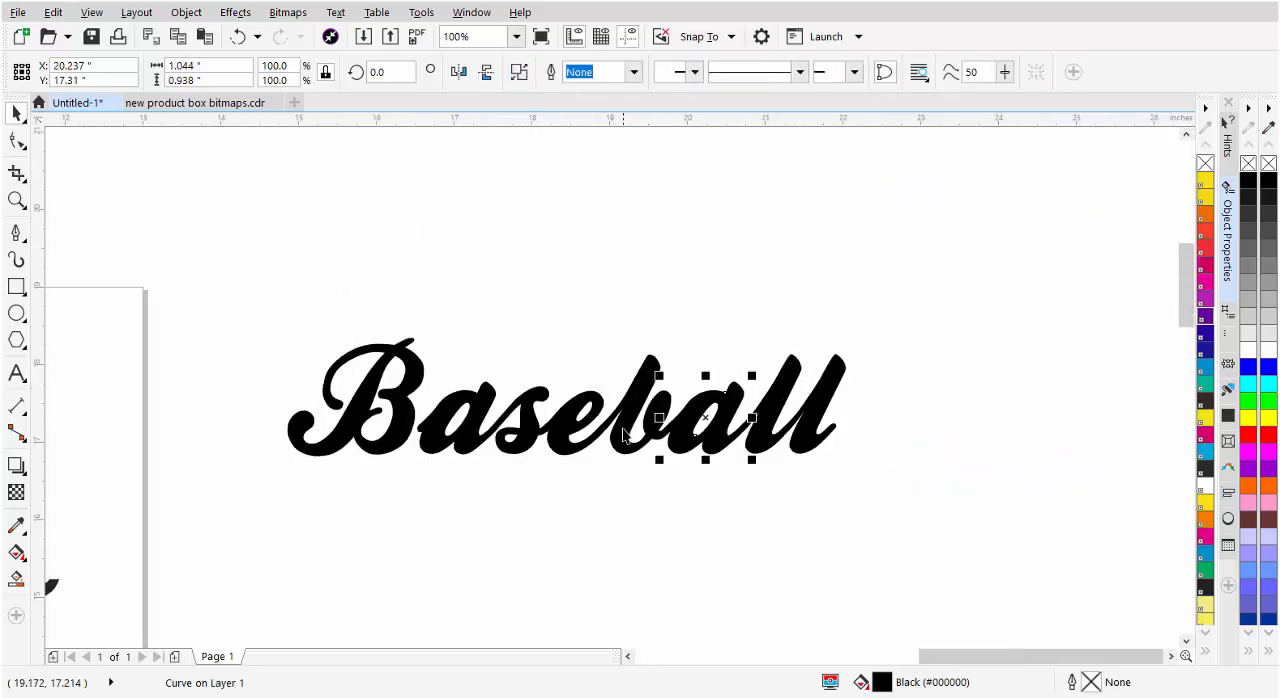
left_click(851, 430)
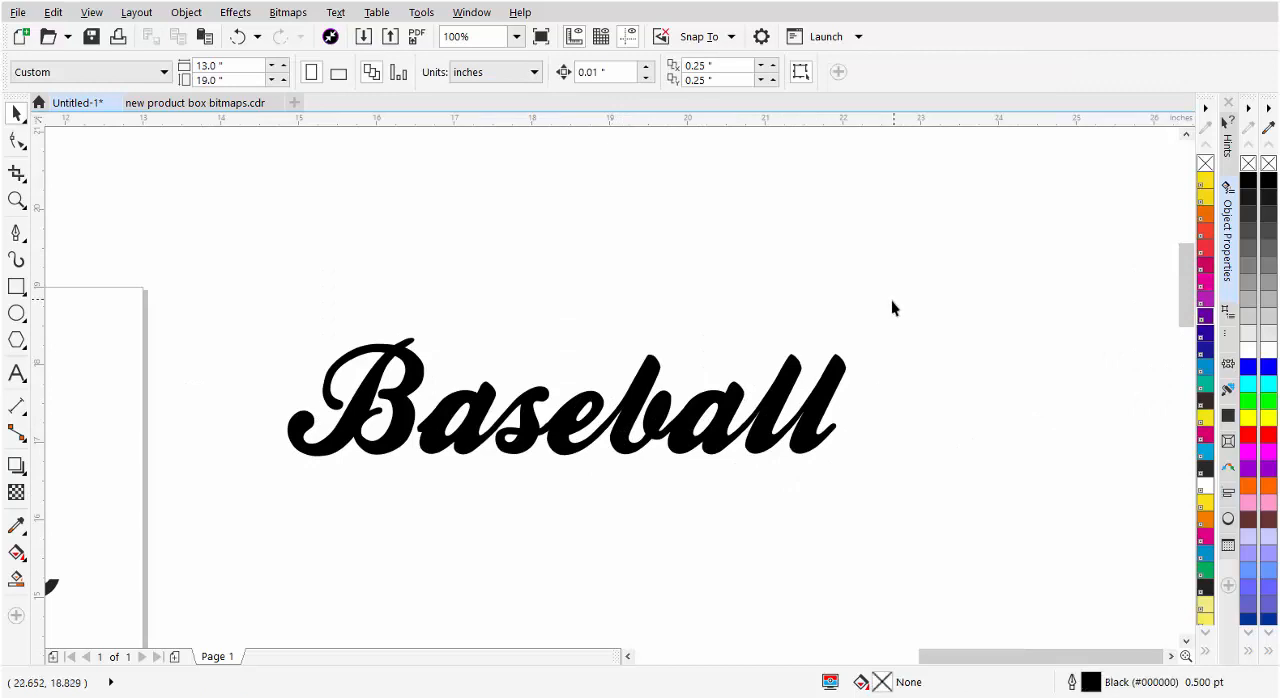
left_click_drag(476, 484, 247, 503)
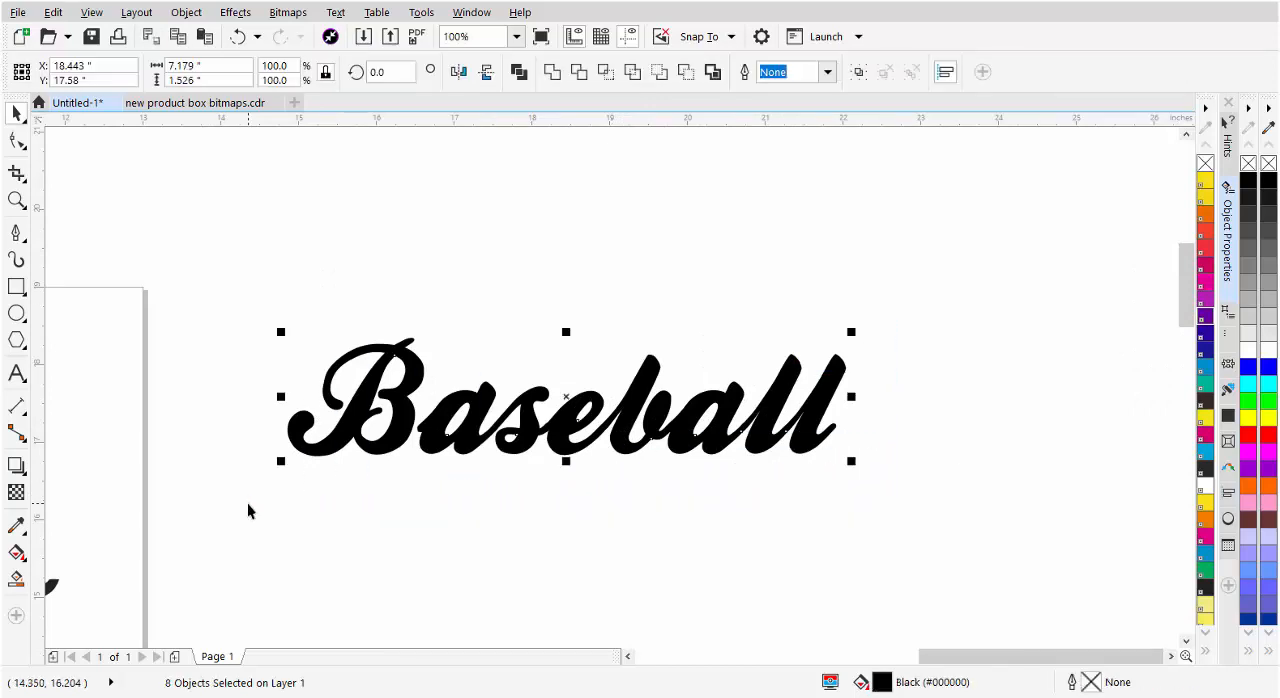
left_click(551, 73)
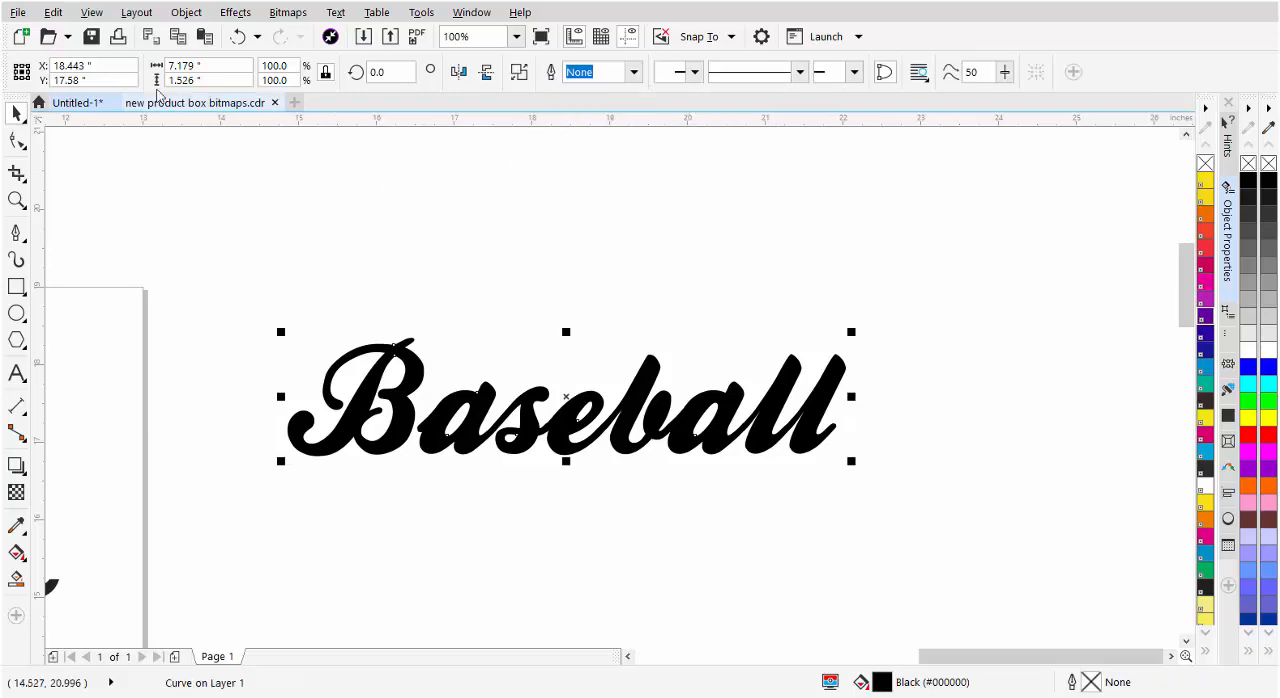
Inspect the welded Baseball lettering in Wireframe view and return the display to Enhanced view
left_click(92, 13)
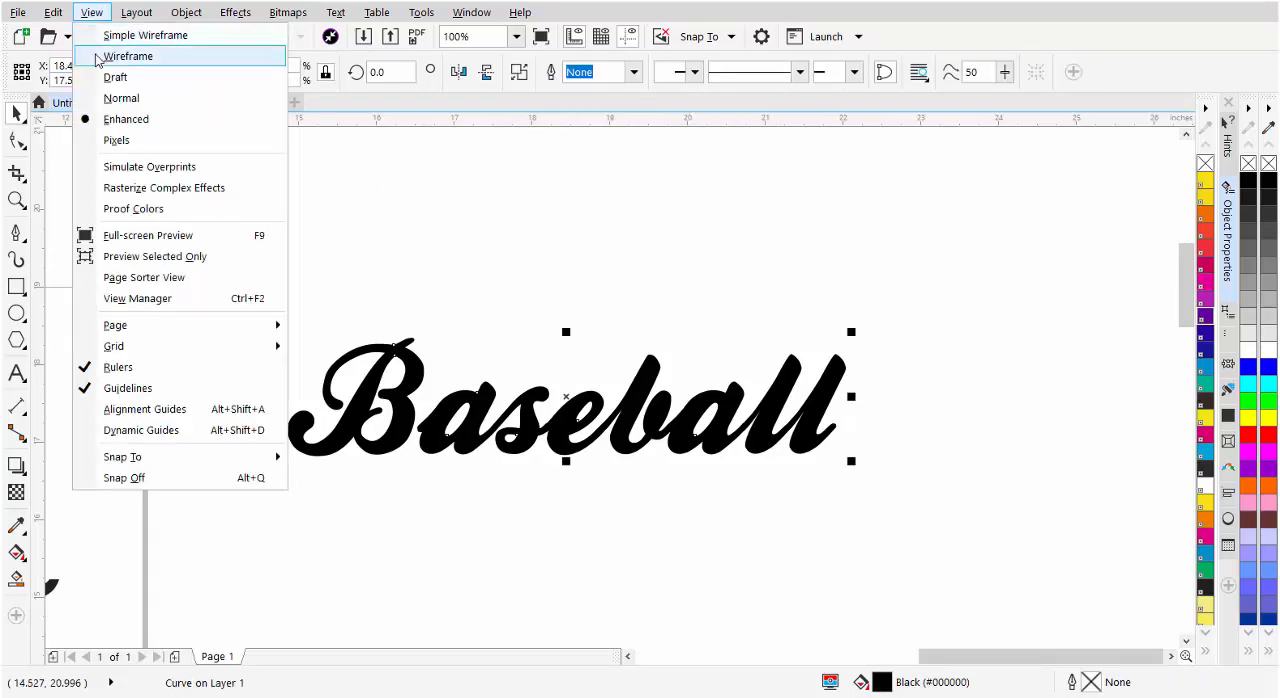
left_click(103, 57)
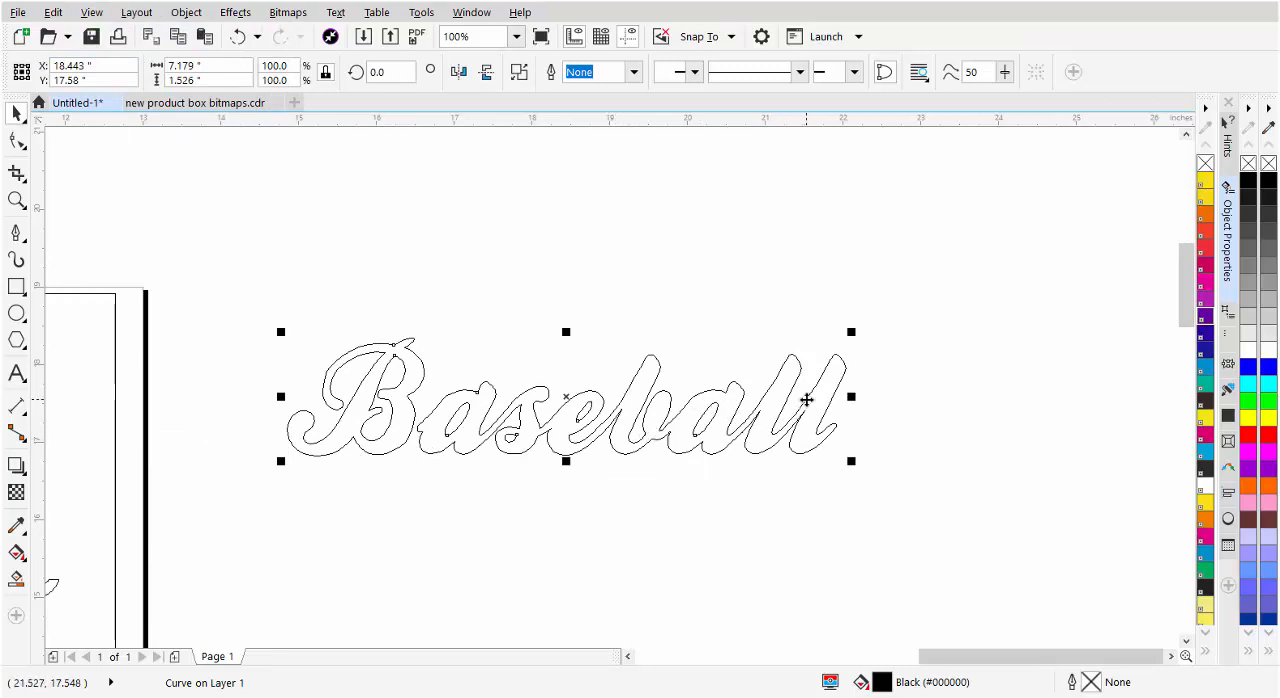
scroll(592, 462, "up", 1)
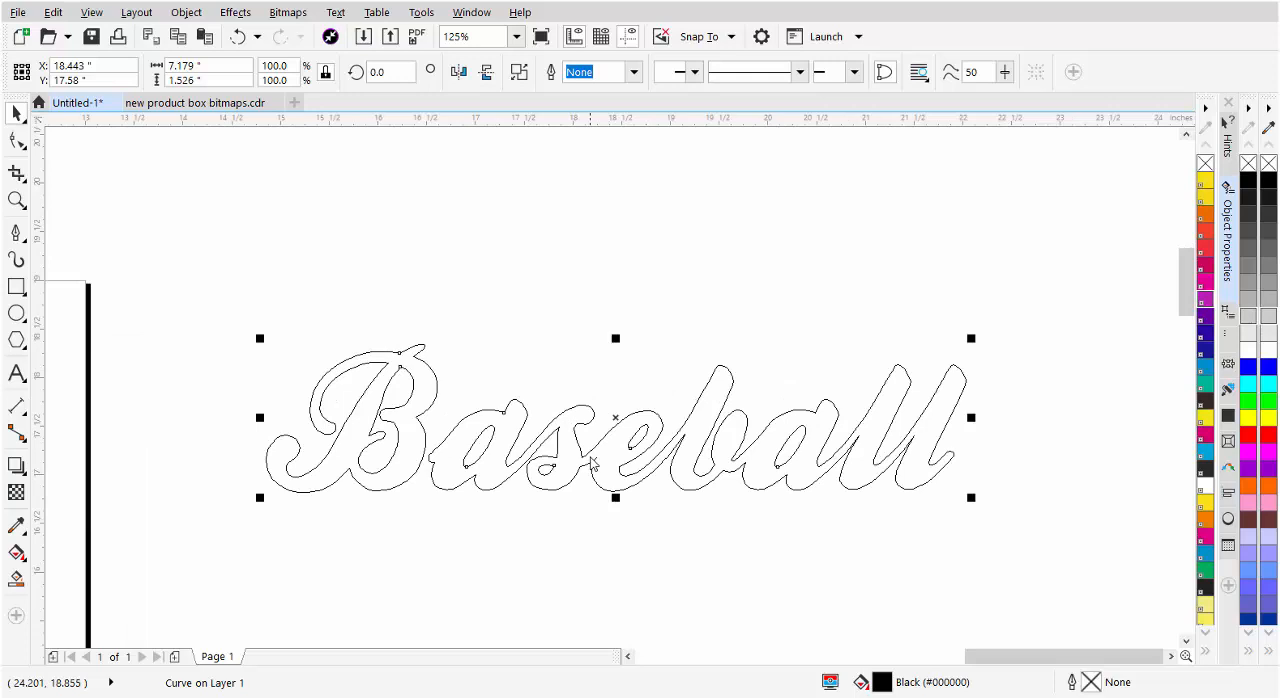
left_click(90, 11)
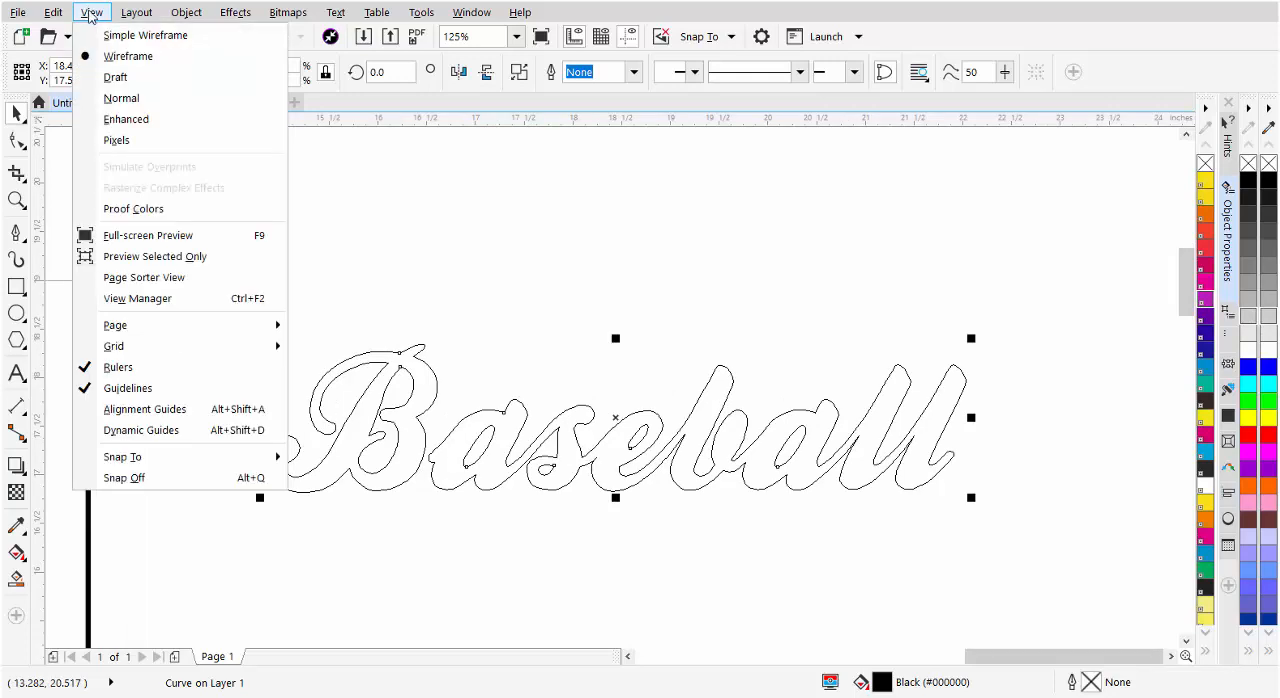
left_click(112, 120)
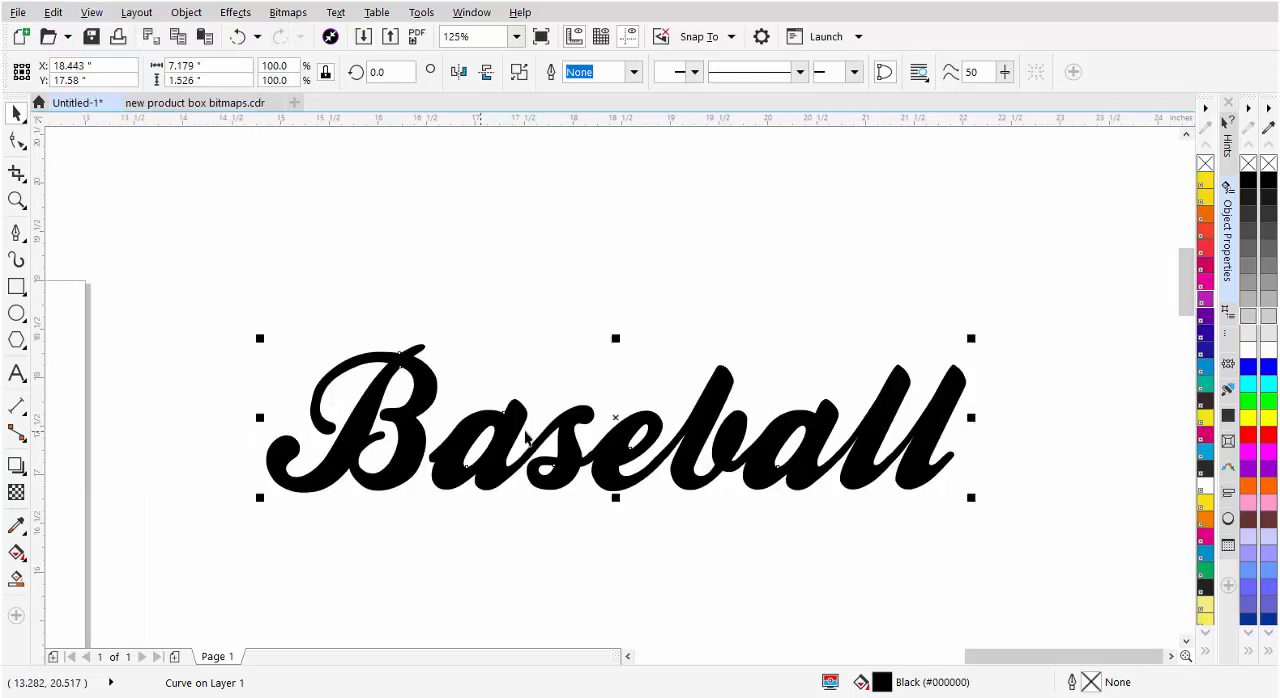
Place a copy of the third tail in the design pack's middle column beneath Baseball, enlarged to about 6.26 inches wide
scroll(590, 405, "down", 2)
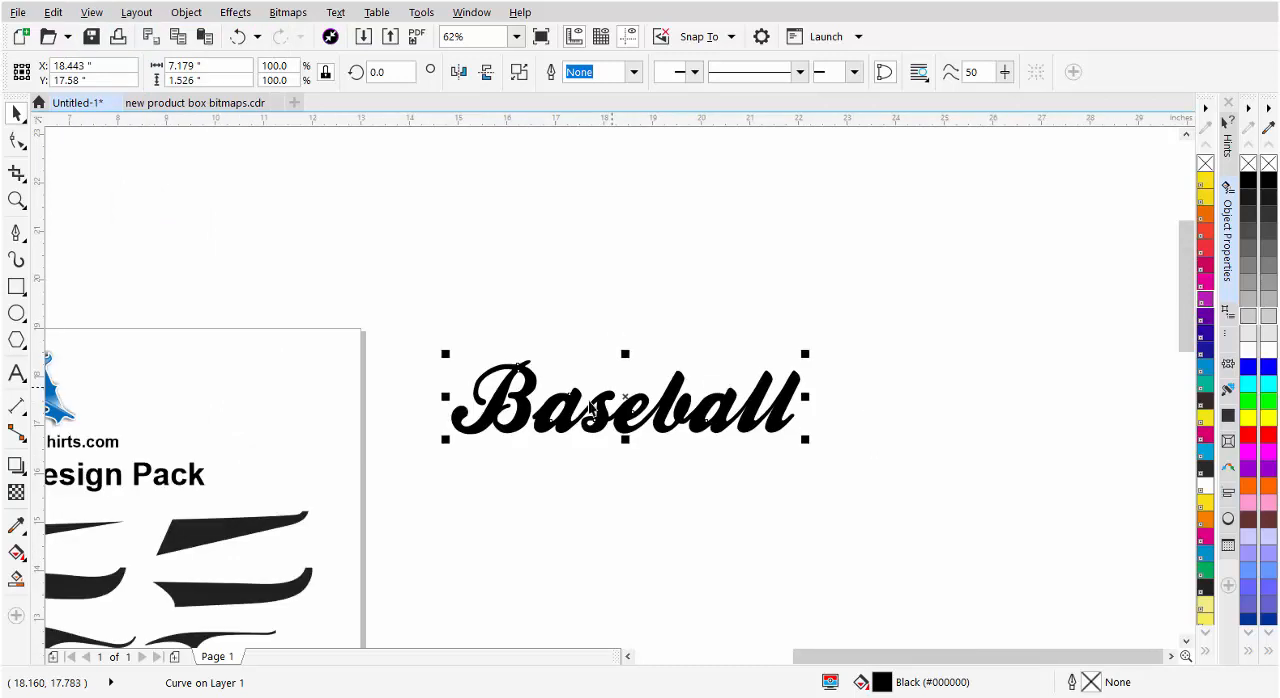
scroll(592, 406, "down", 2)
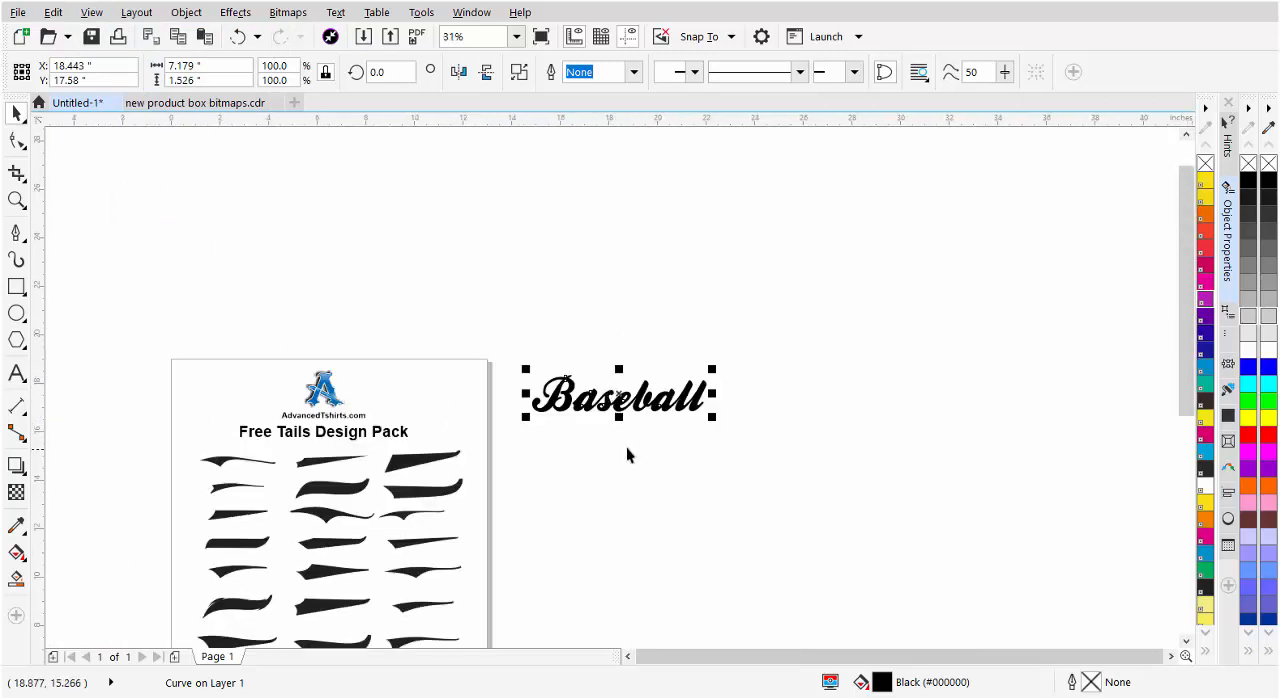
left_click(330, 520)
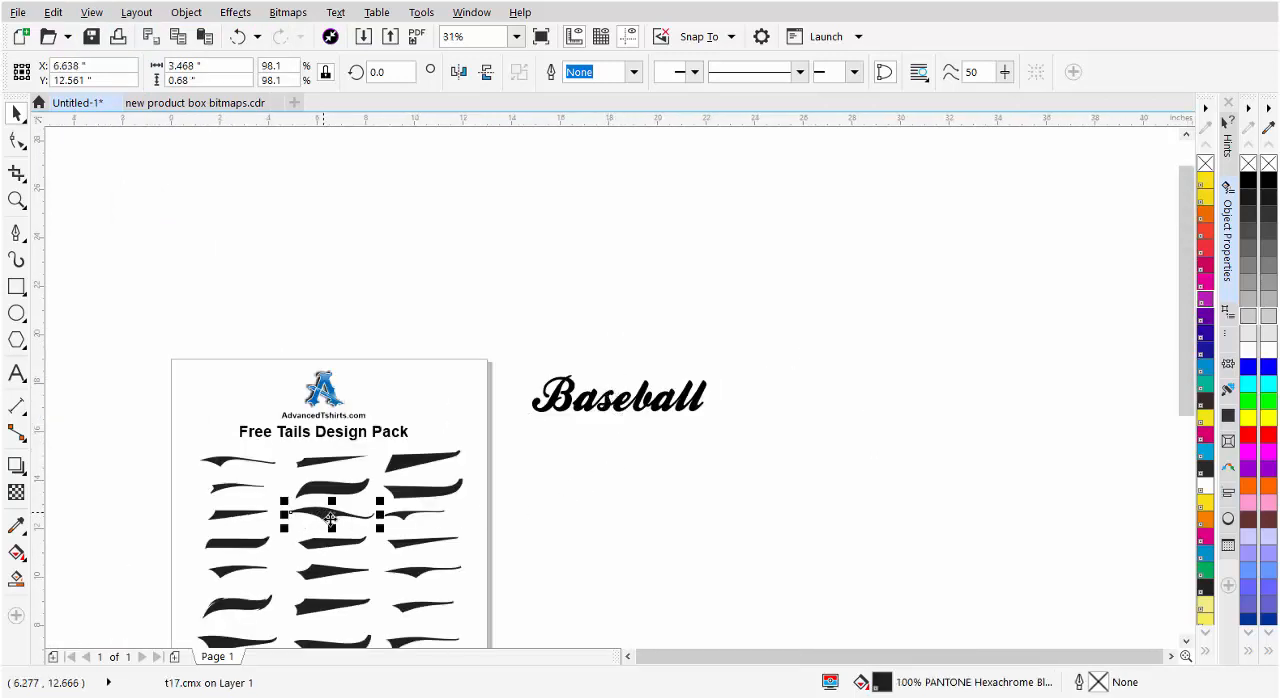
left_click_drag(333, 514, 530, 481)
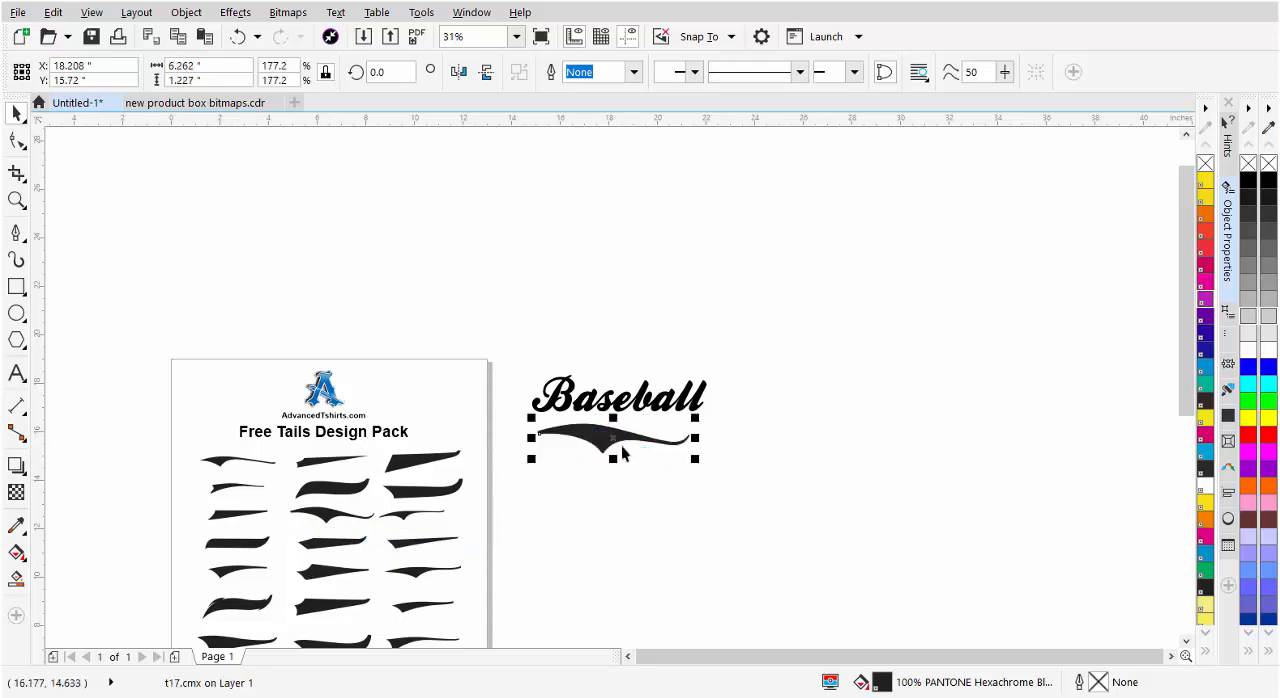
Skew the tail's right end upward and fit it close beneath the lettering, about 6.86 inches wide and 1.32 inches high
scroll(635, 430, "up", 2)
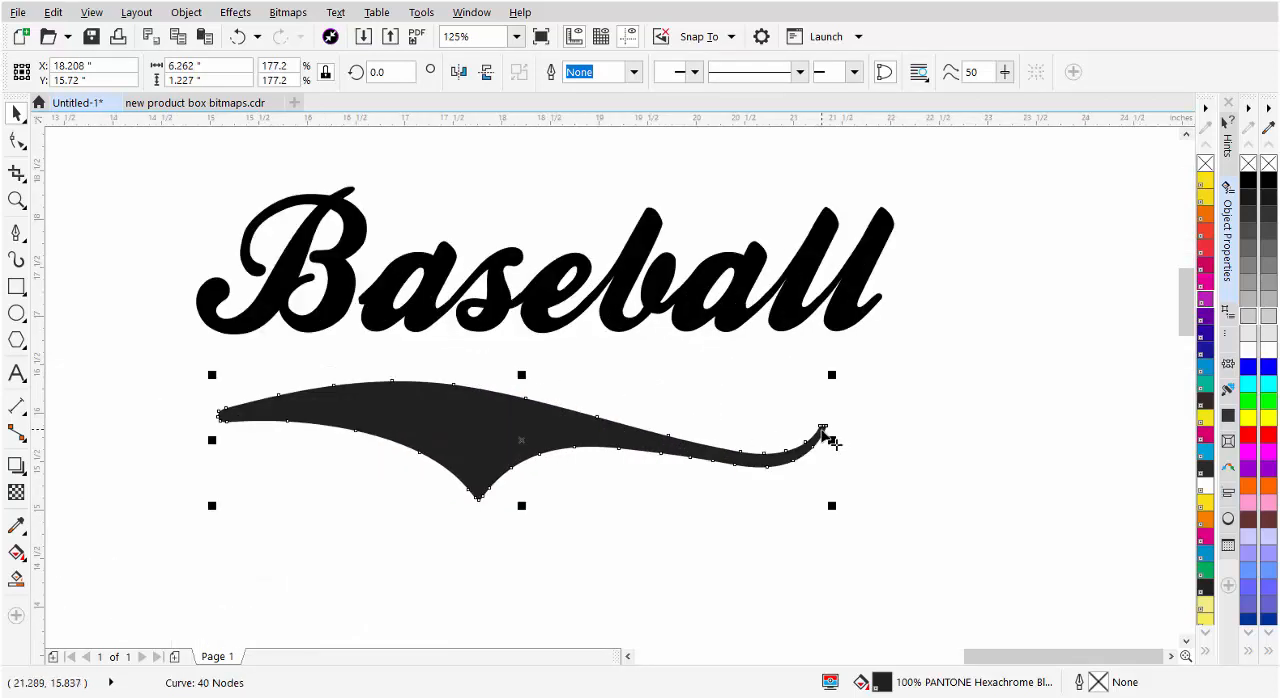
left_click(521, 424)
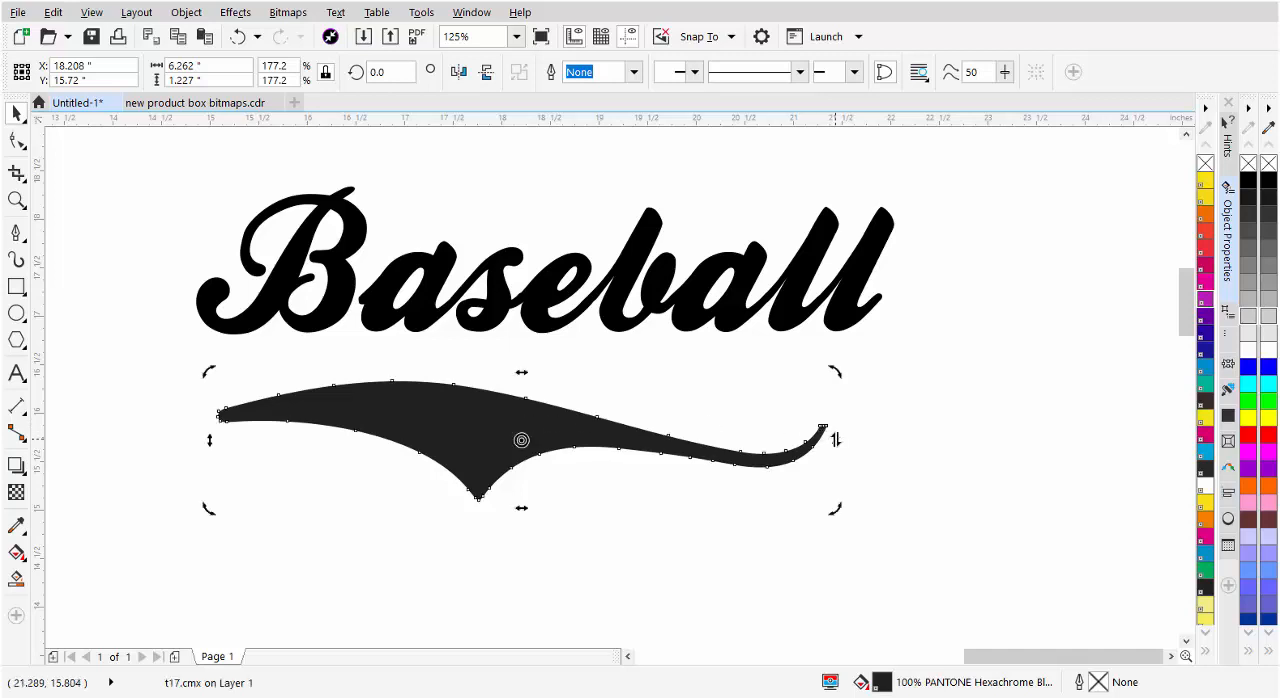
left_click_drag(838, 441, 837, 366)
left_click_drag(405, 397, 471, 380)
left_click_drag(281, 459, 225, 487)
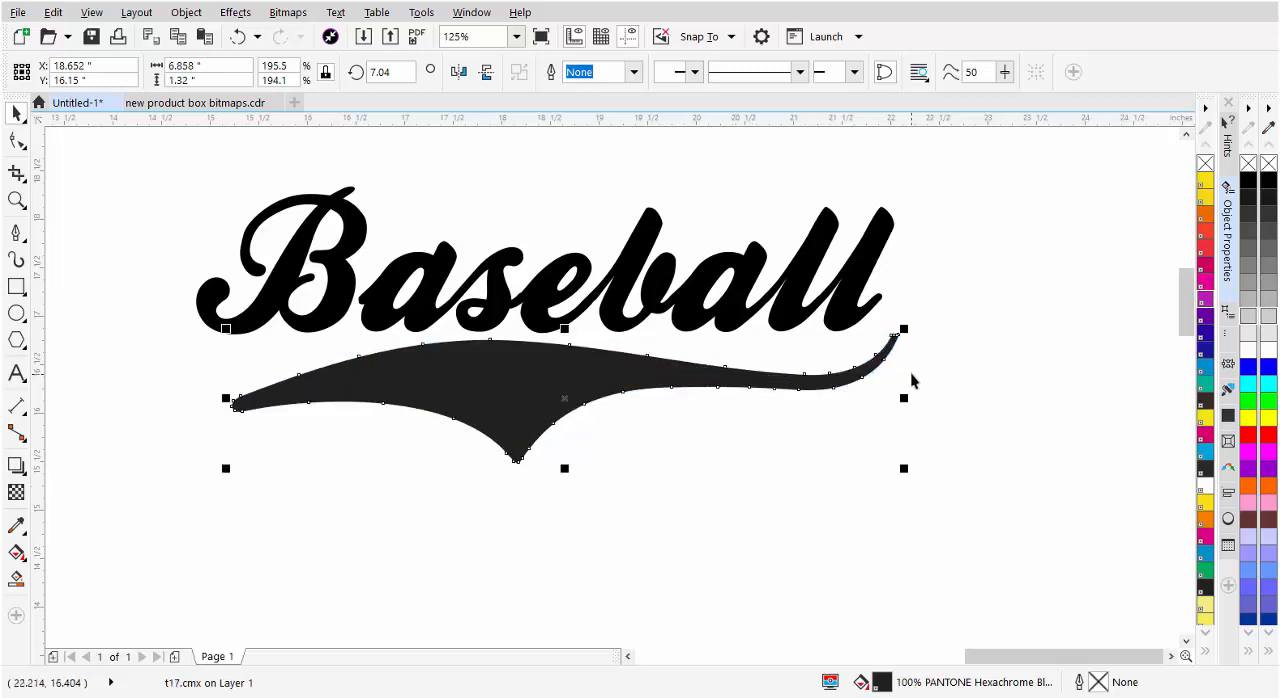
Draw a curve with the Pen tool from the end of the last l to the tail's tip, about 0.28 by 0.47 inches
scroll(893, 320, "up", 2)
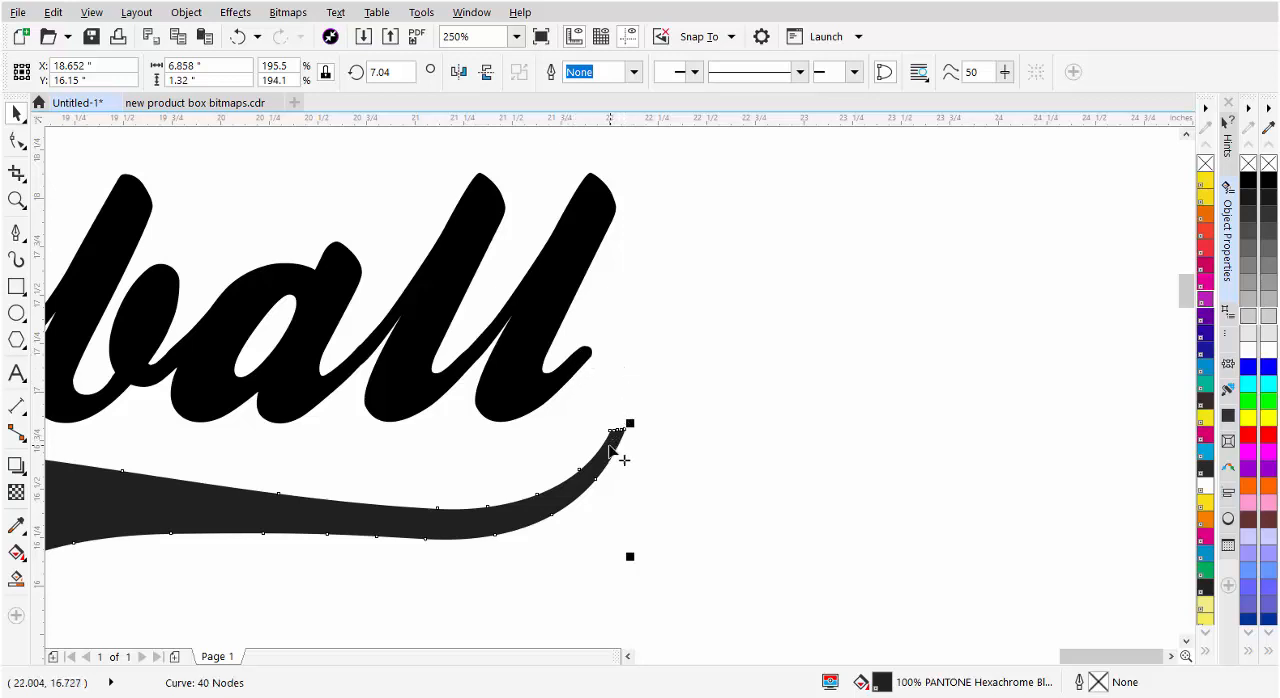
left_click(18, 237)
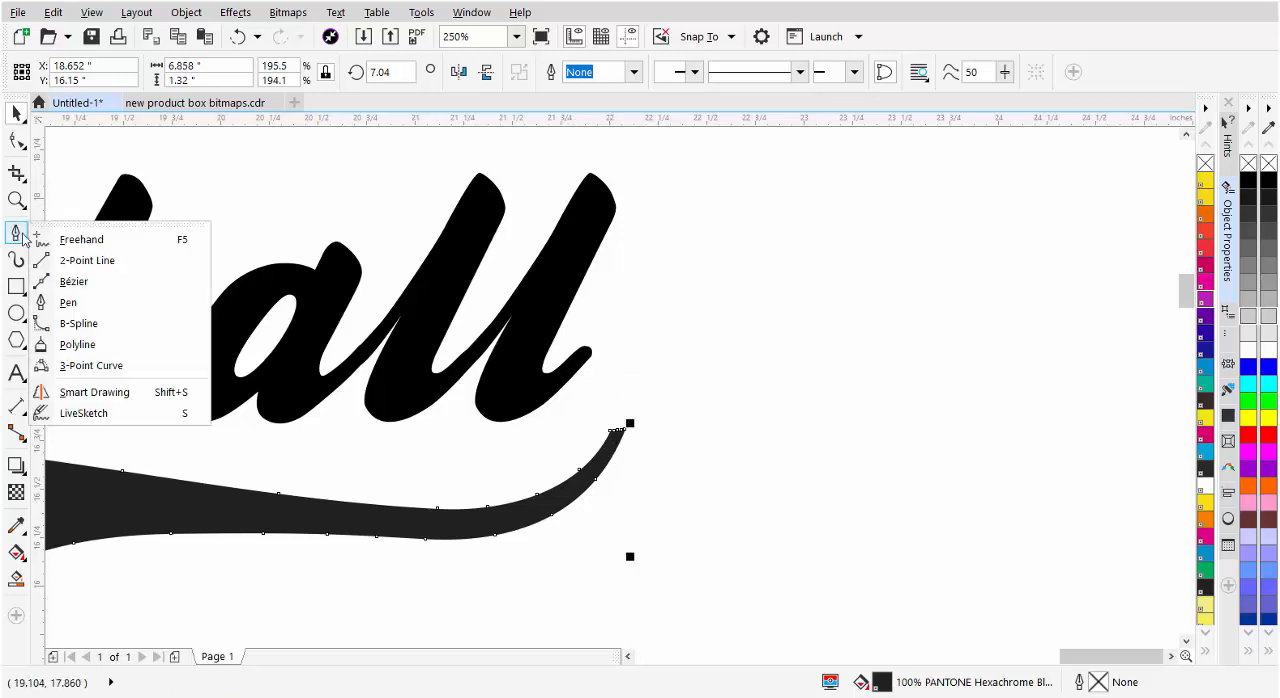
left_click(62, 301)
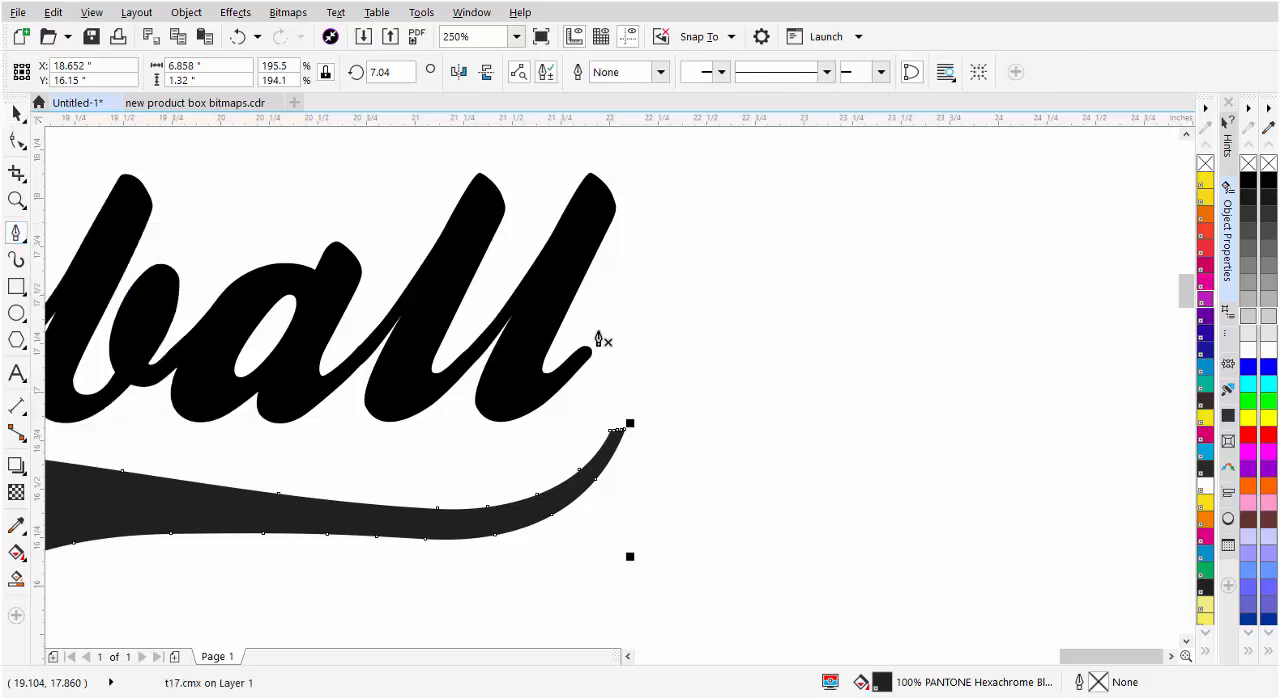
left_click_drag(580, 358, 601, 340)
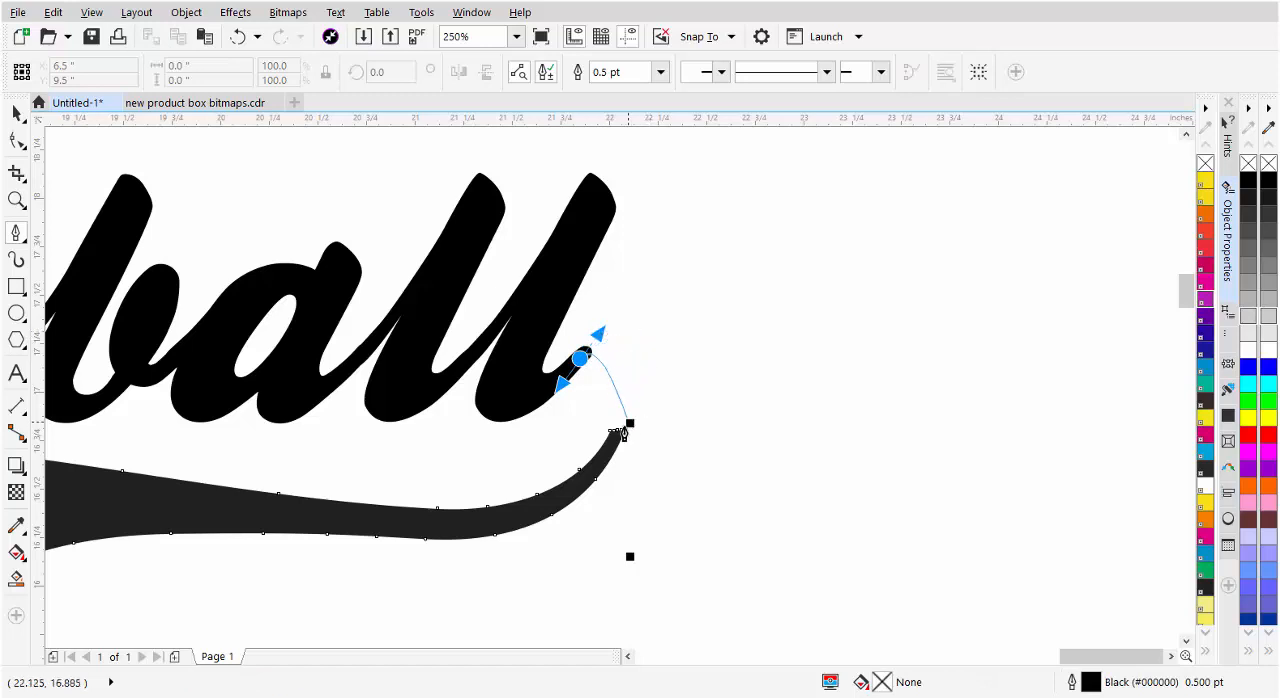
left_click(617, 437)
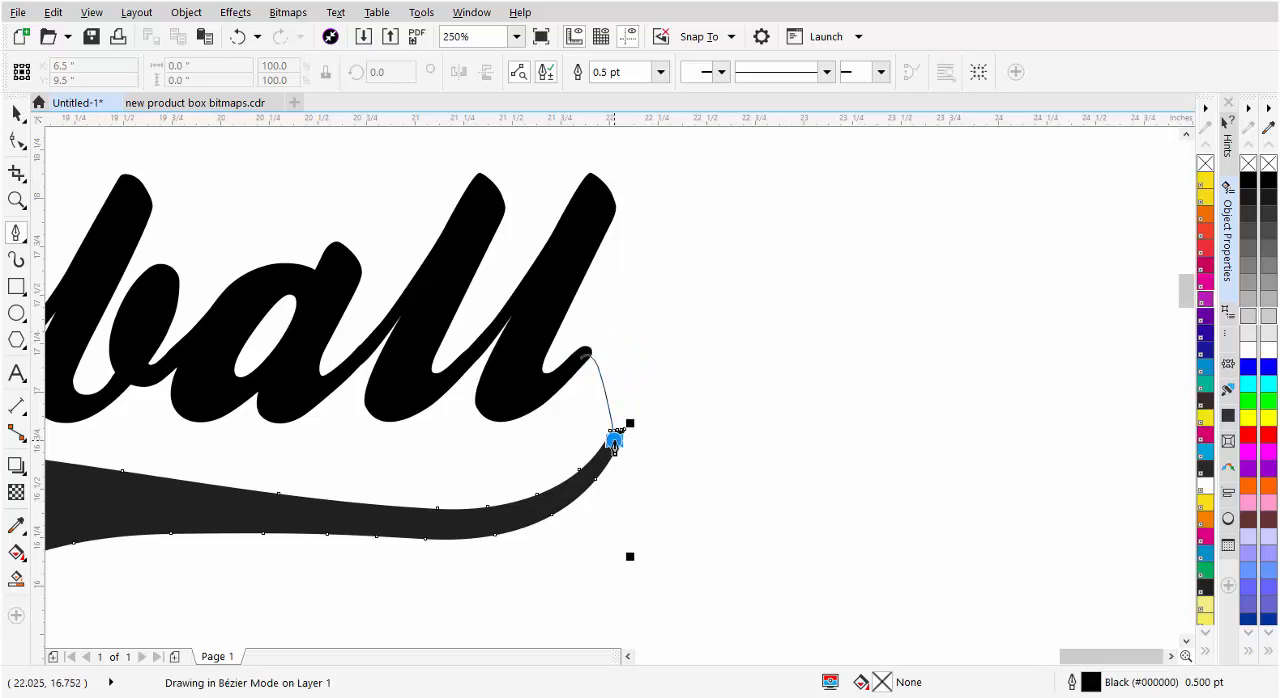
left_click_drag(619, 433, 561, 527)
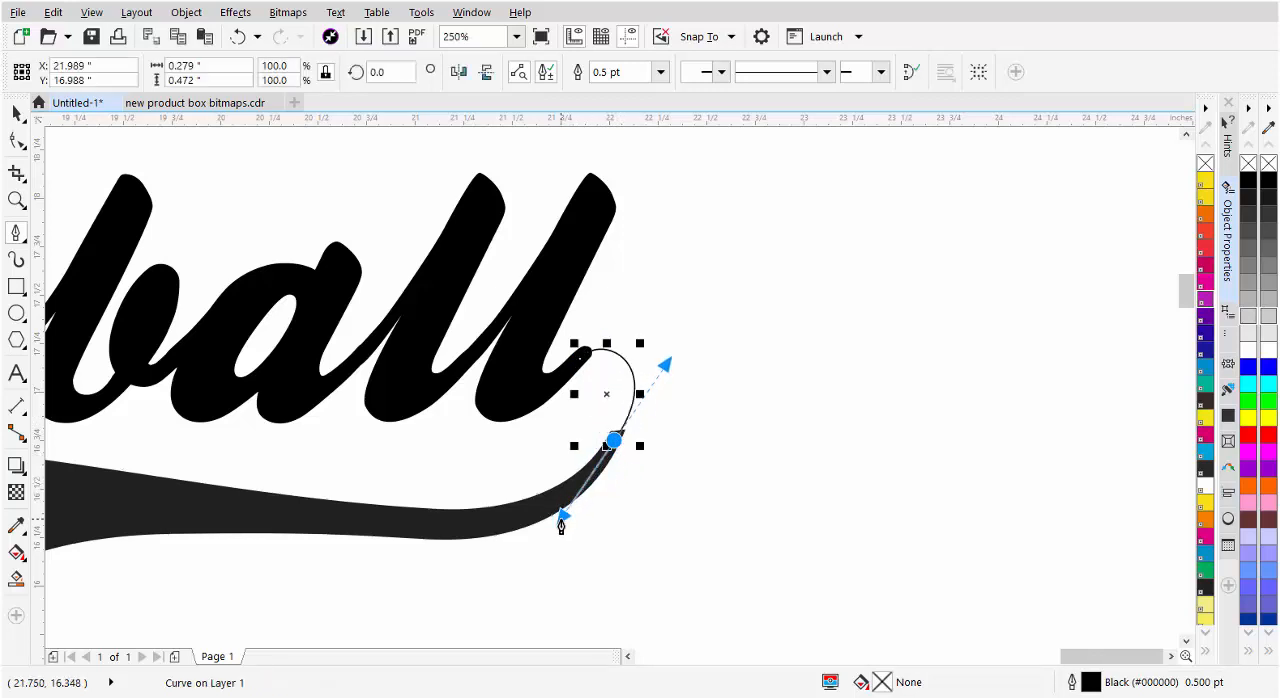
left_click(614, 443)
left_click(614, 443)
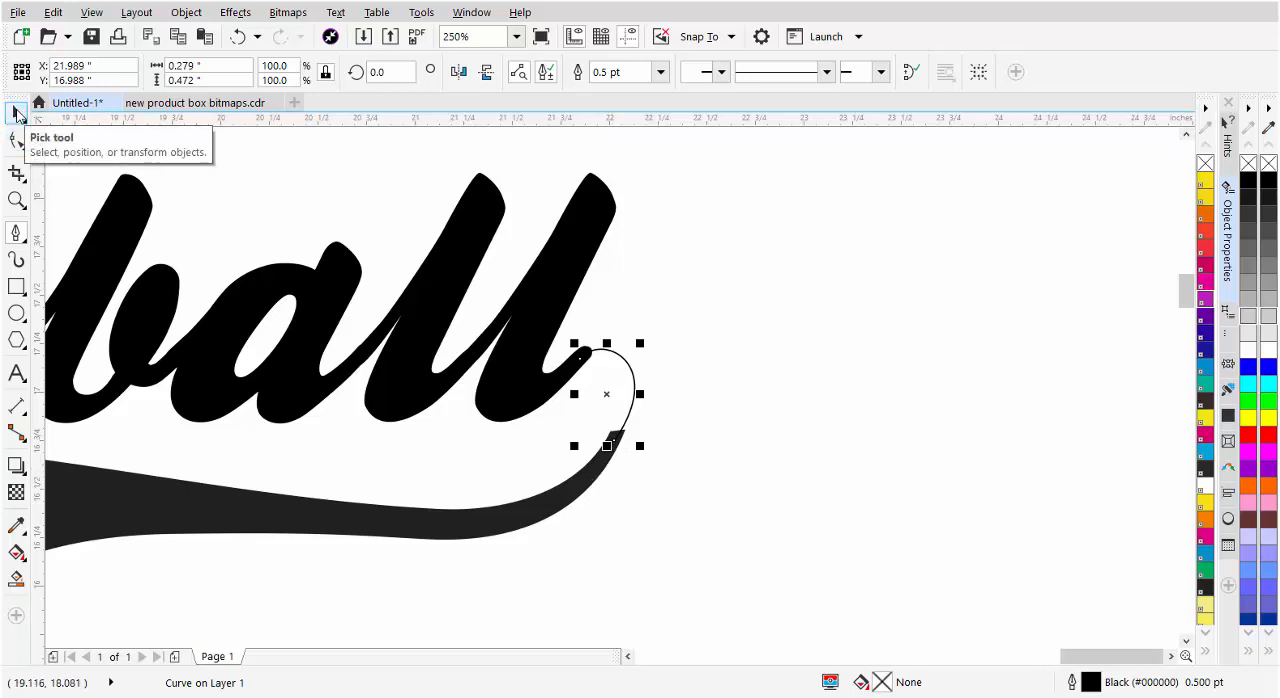
Set the connecting curve's outline width to 5.0 pt
left_click(16, 113)
left_click(634, 72)
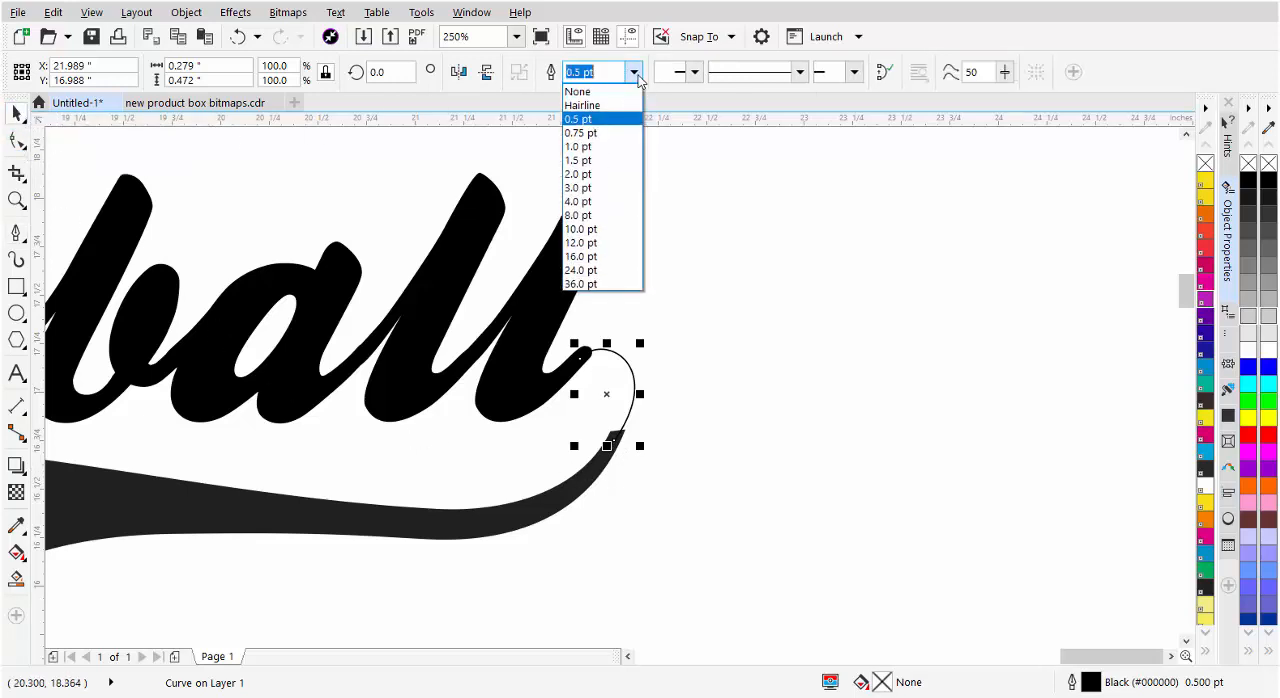
left_click(606, 201)
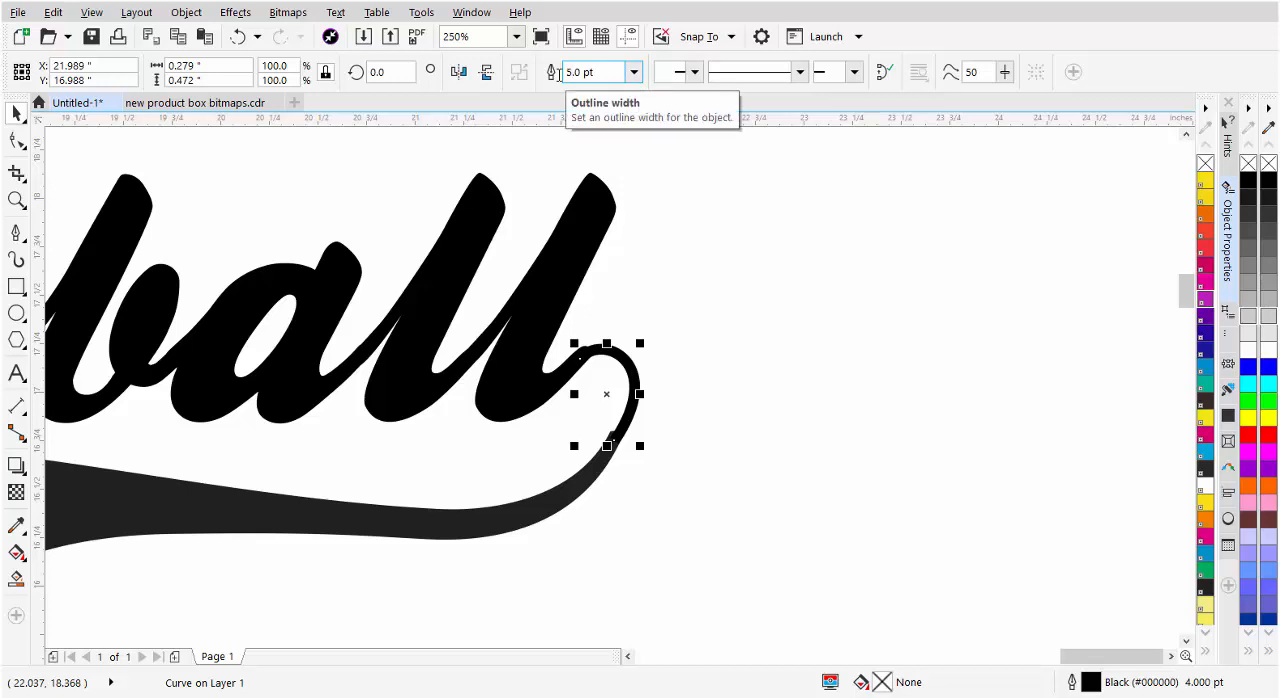
key("Return")
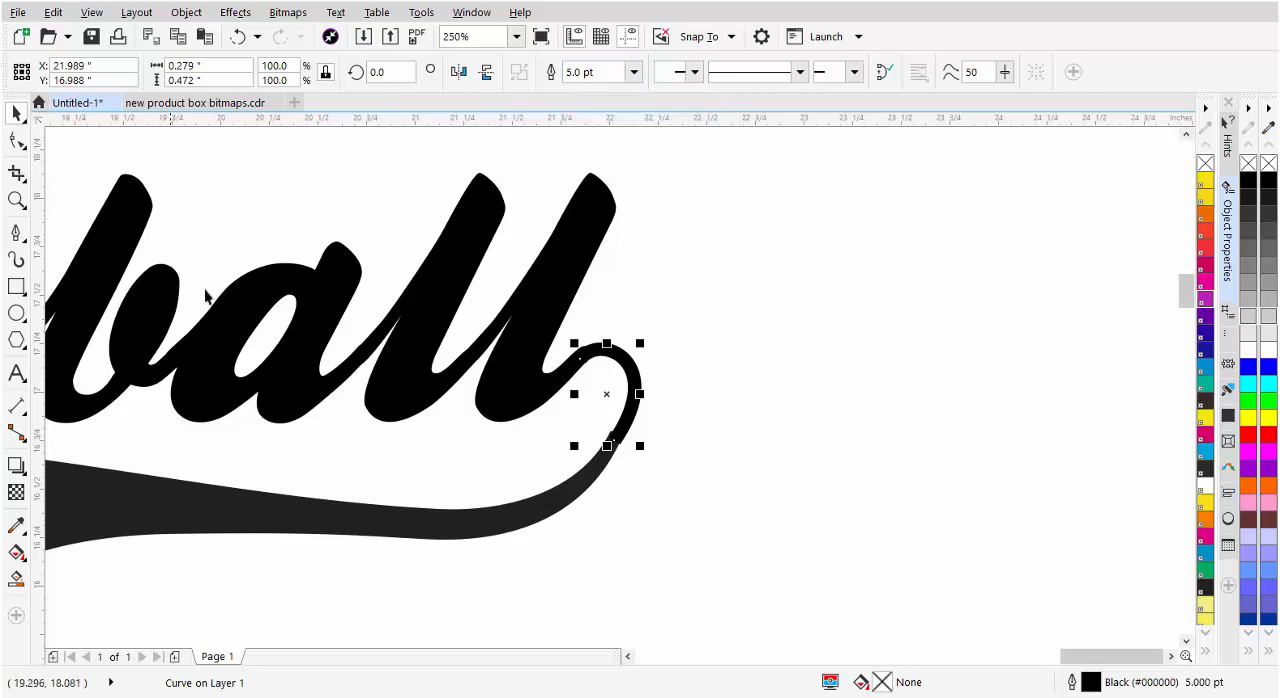
Reshape the connecting curve's end nodes and handles so it flows smoothly from the last l into the tail
scroll(605, 384, "up", 2)
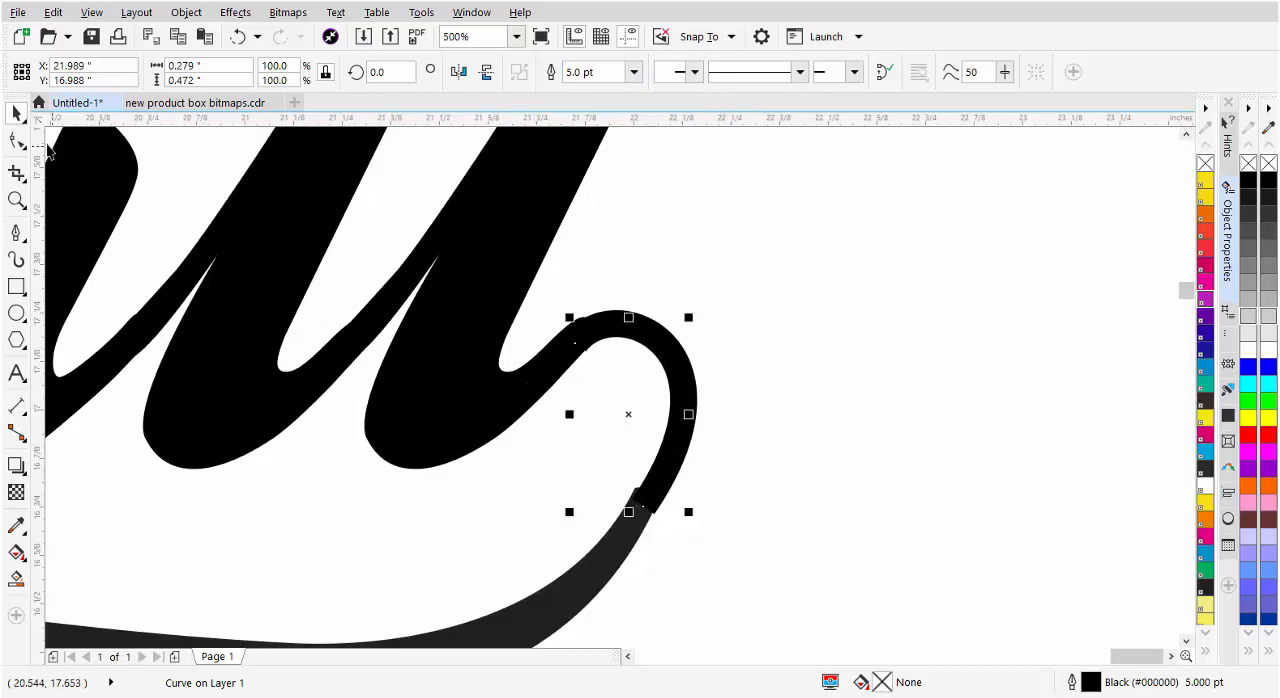
left_click(16, 140)
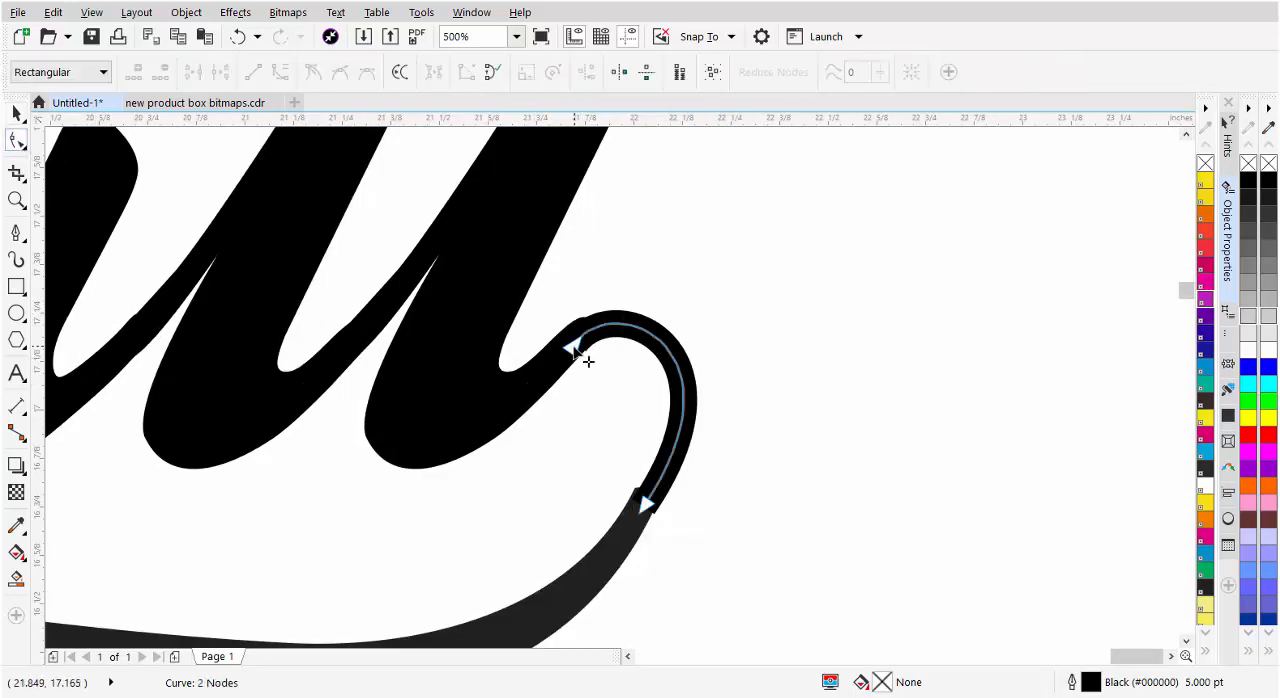
left_click_drag(586, 356, 570, 354)
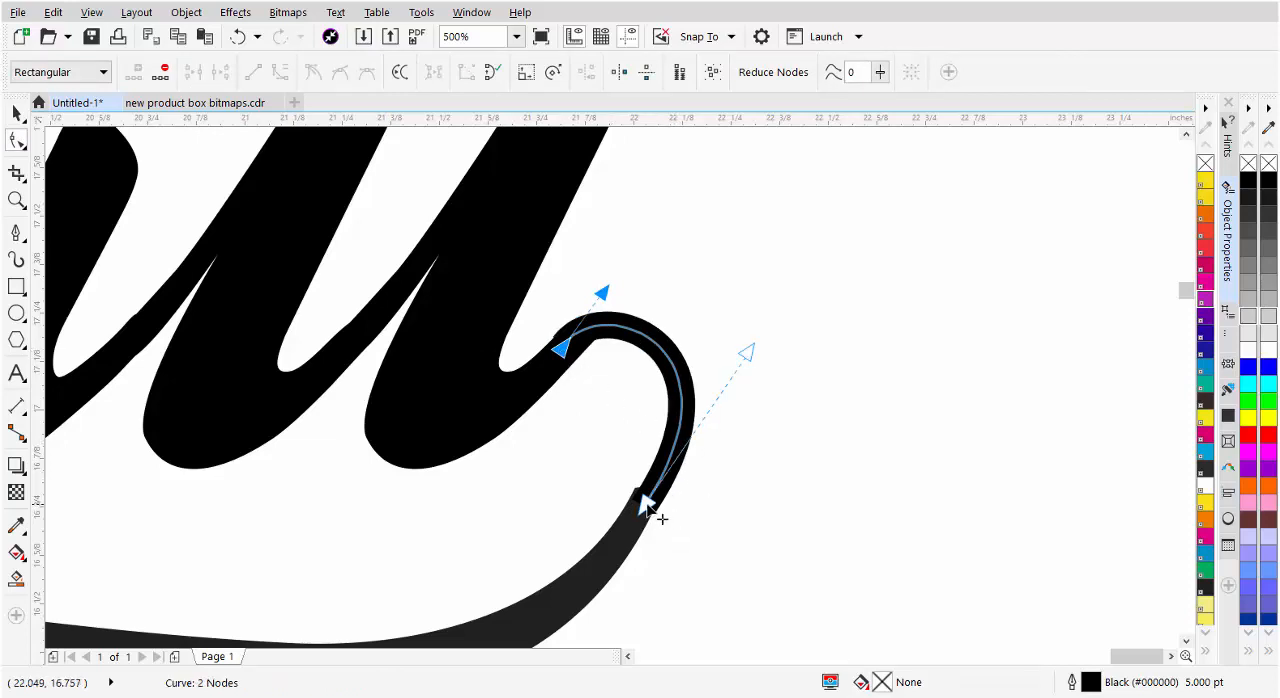
left_click_drag(654, 503, 651, 533)
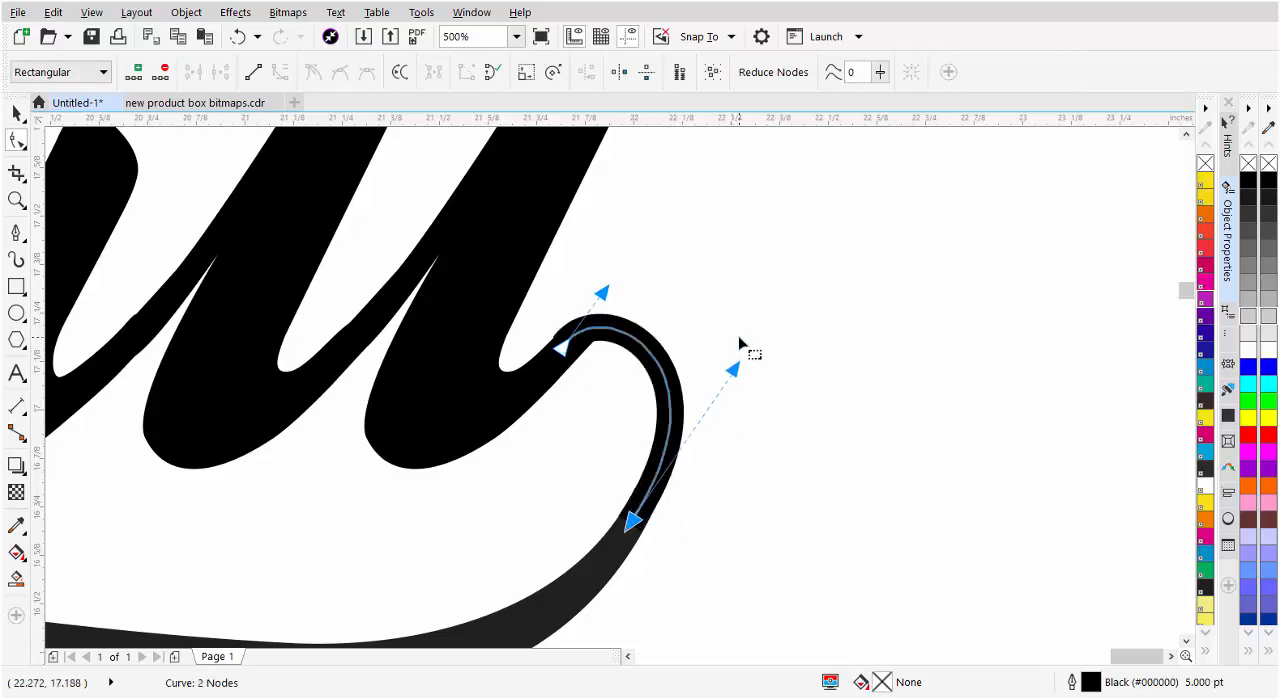
left_click_drag(734, 369, 766, 306)
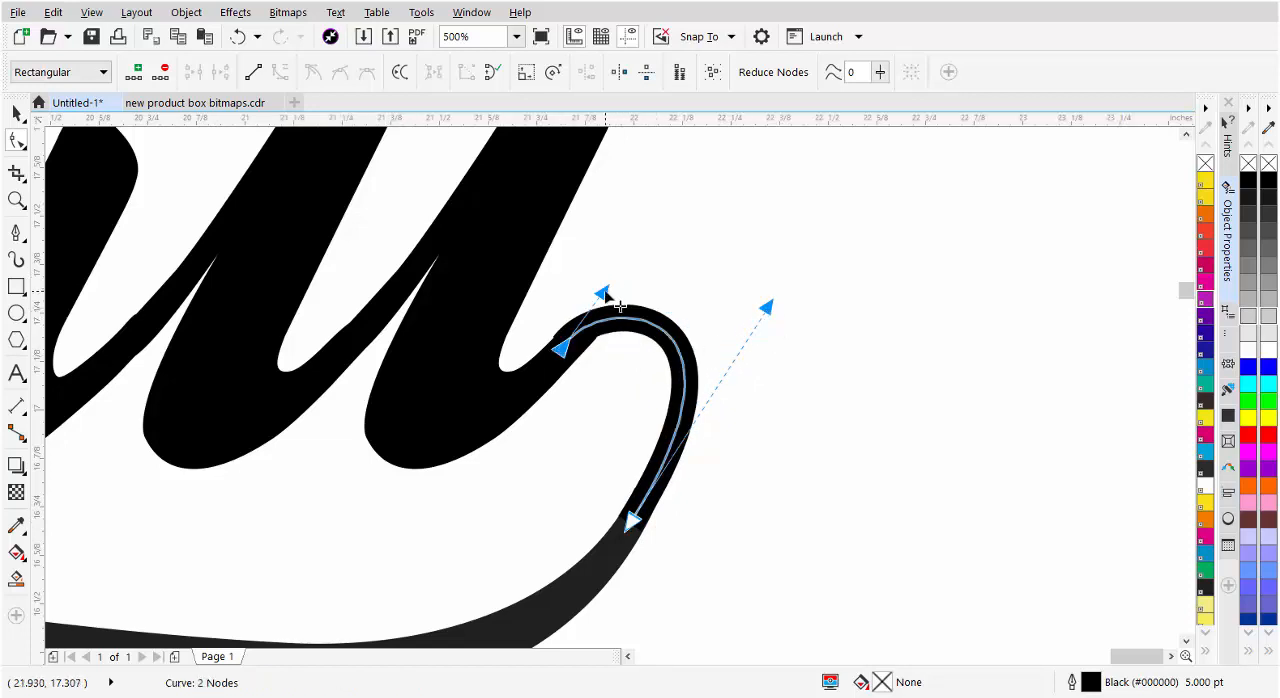
left_click_drag(603, 289, 638, 276)
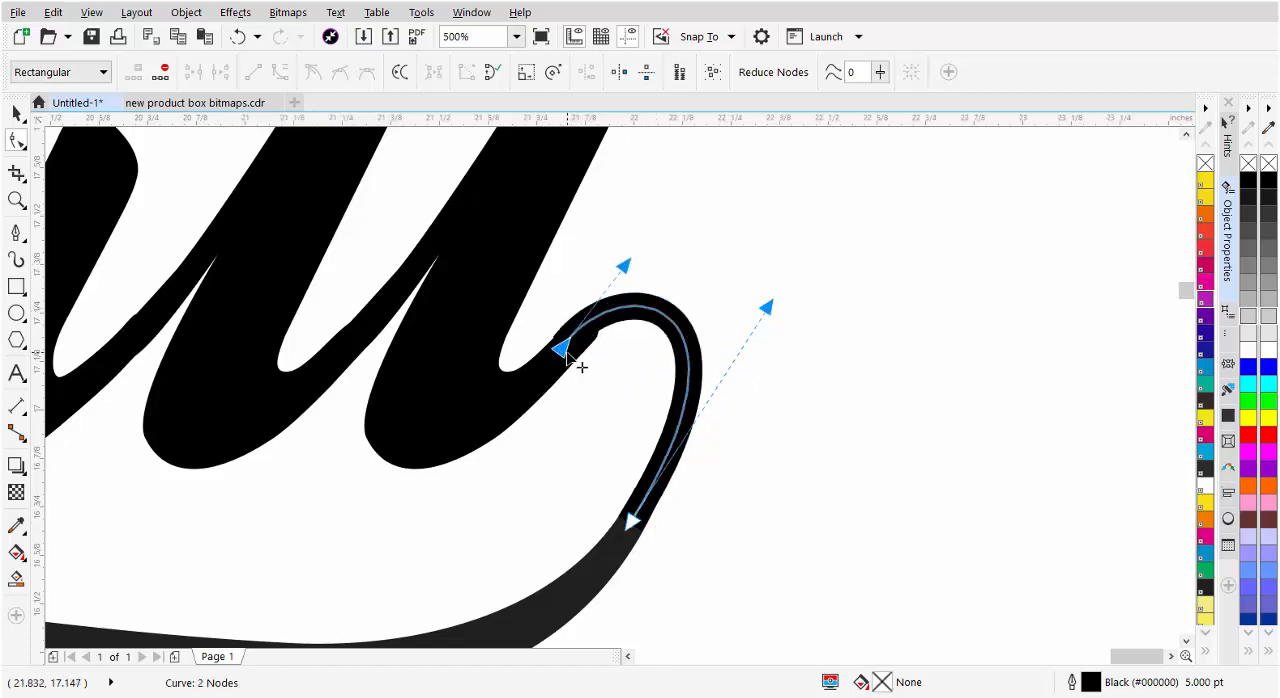
left_click_drag(580, 366, 584, 366)
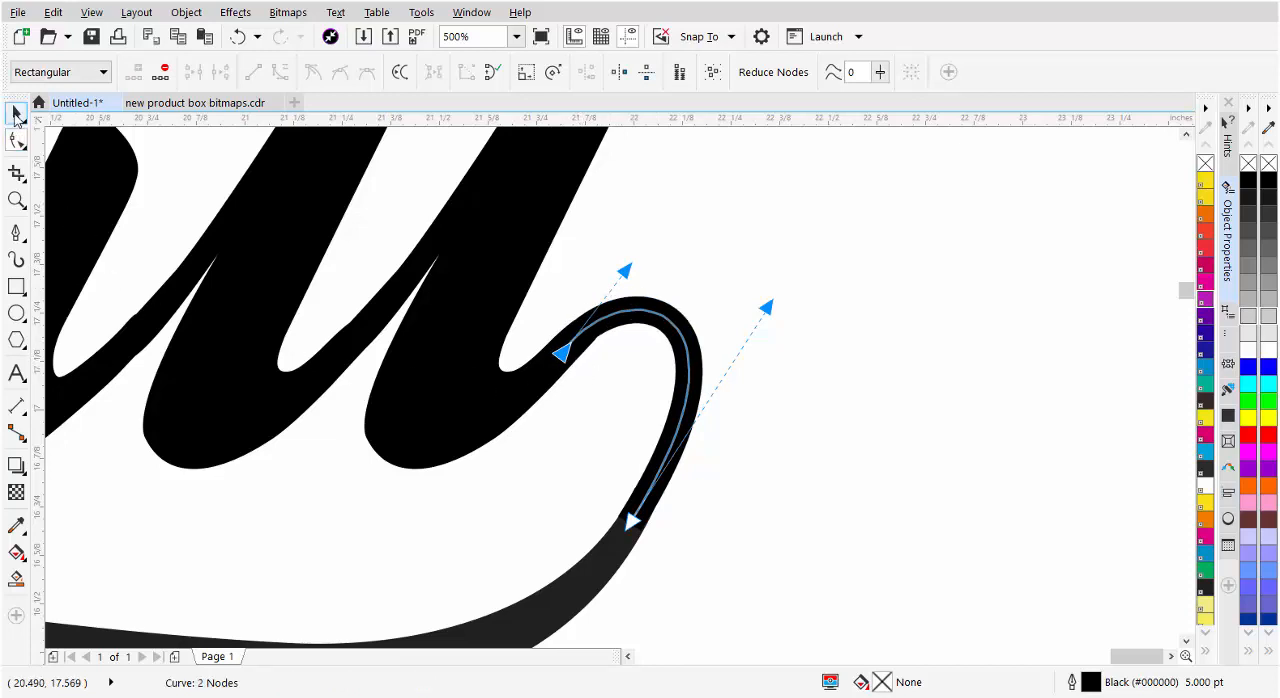
Convert the connecting curve's outline to an object
left_click(16, 116)
left_click(187, 14)
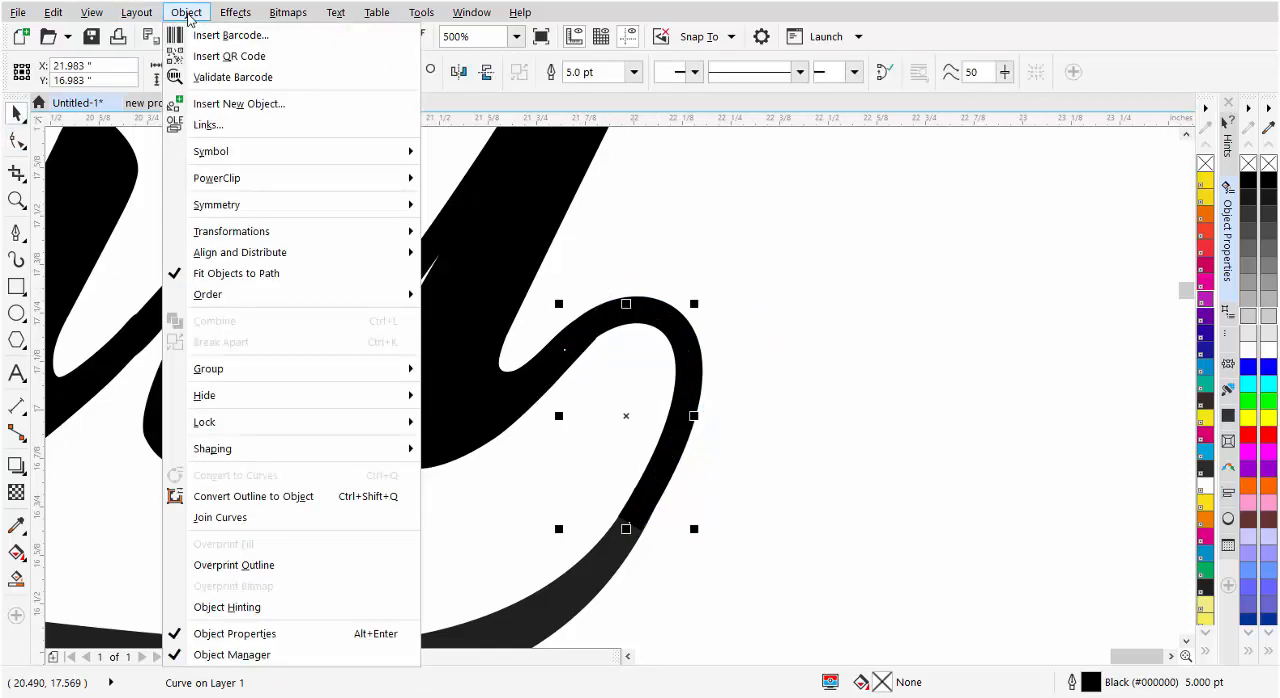
left_click(216, 500)
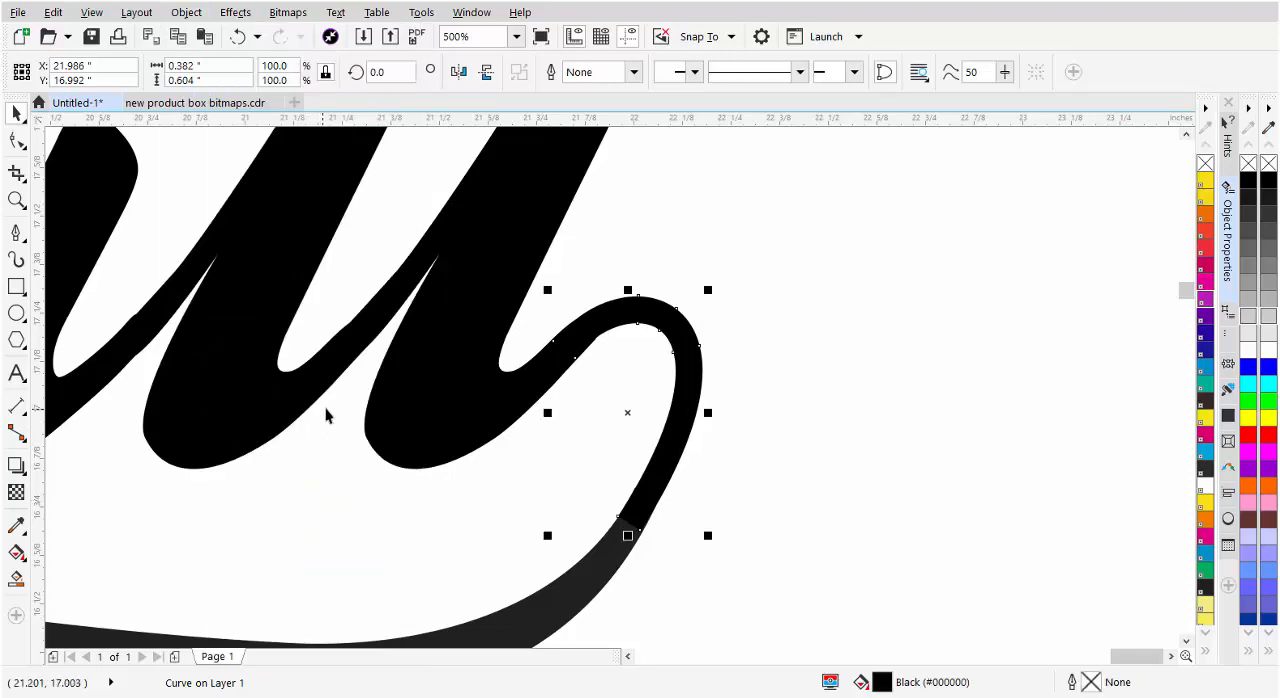
Select the lettering, connecting curve and tail together and weld them into one object
scroll(452, 412, "down", 5)
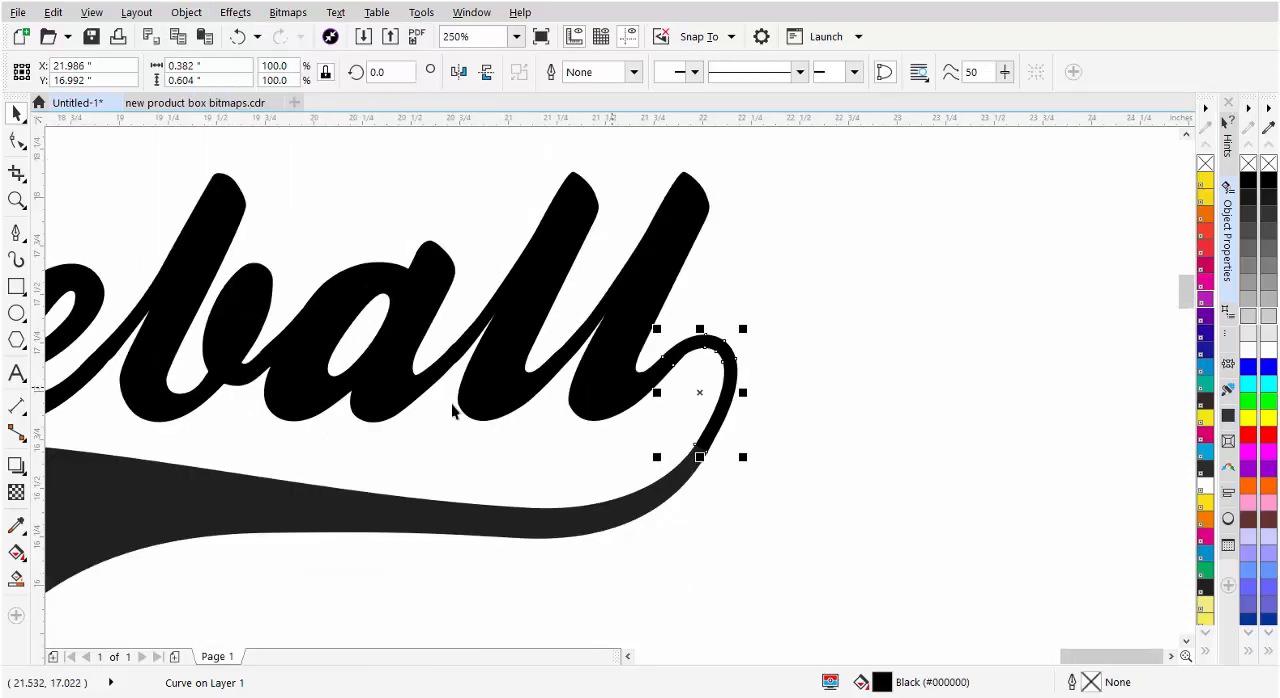
key("ctrl+a")
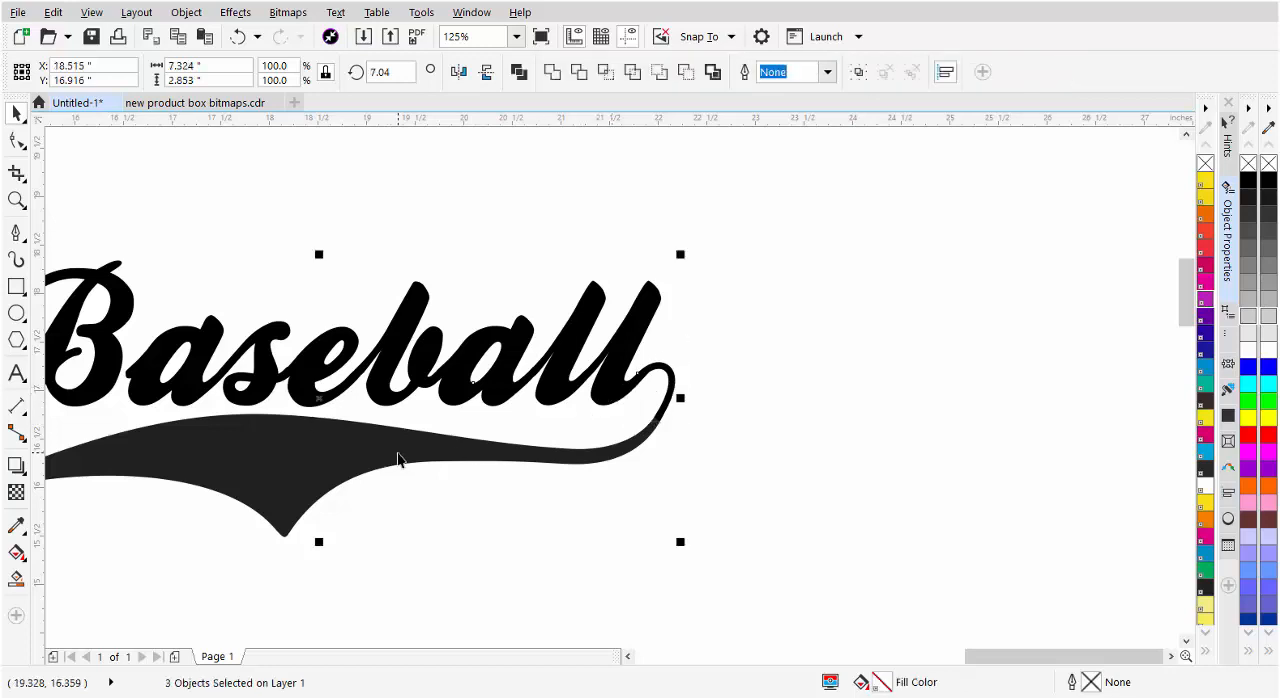
left_click(553, 73)
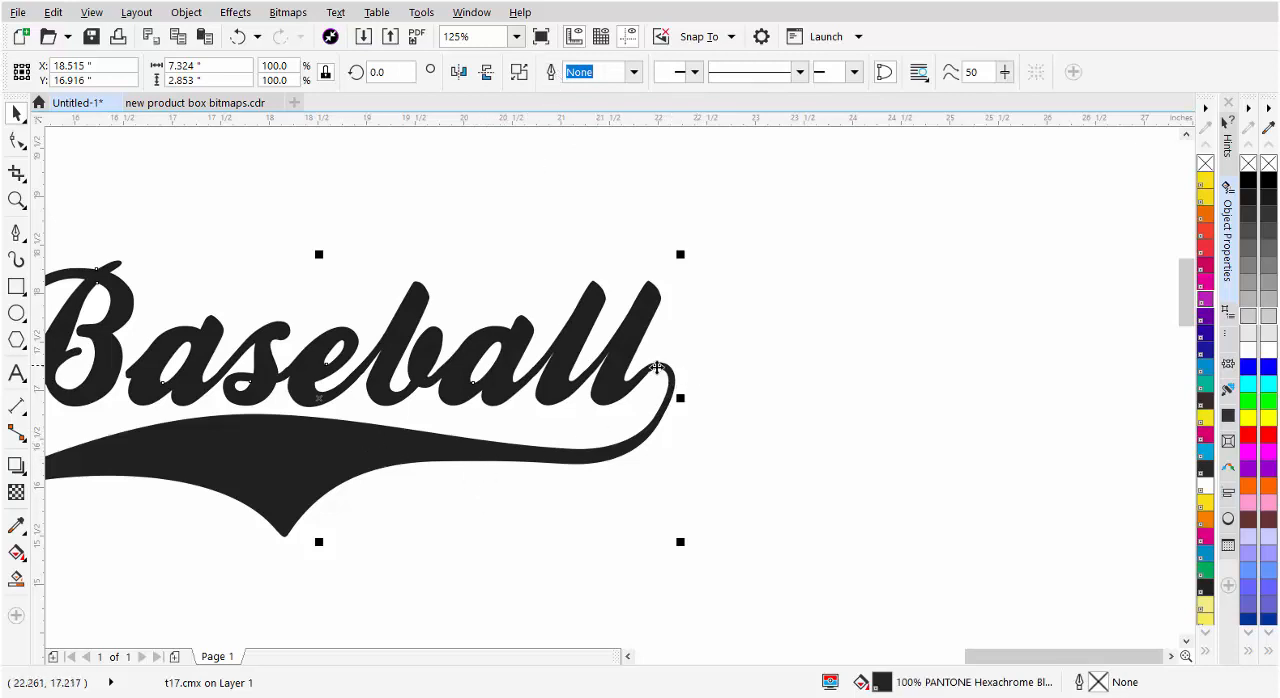
Delete the two lower nodes and one upper node where the last l meets the connecting curve to smooth the joint
scroll(668, 372, "up", 5)
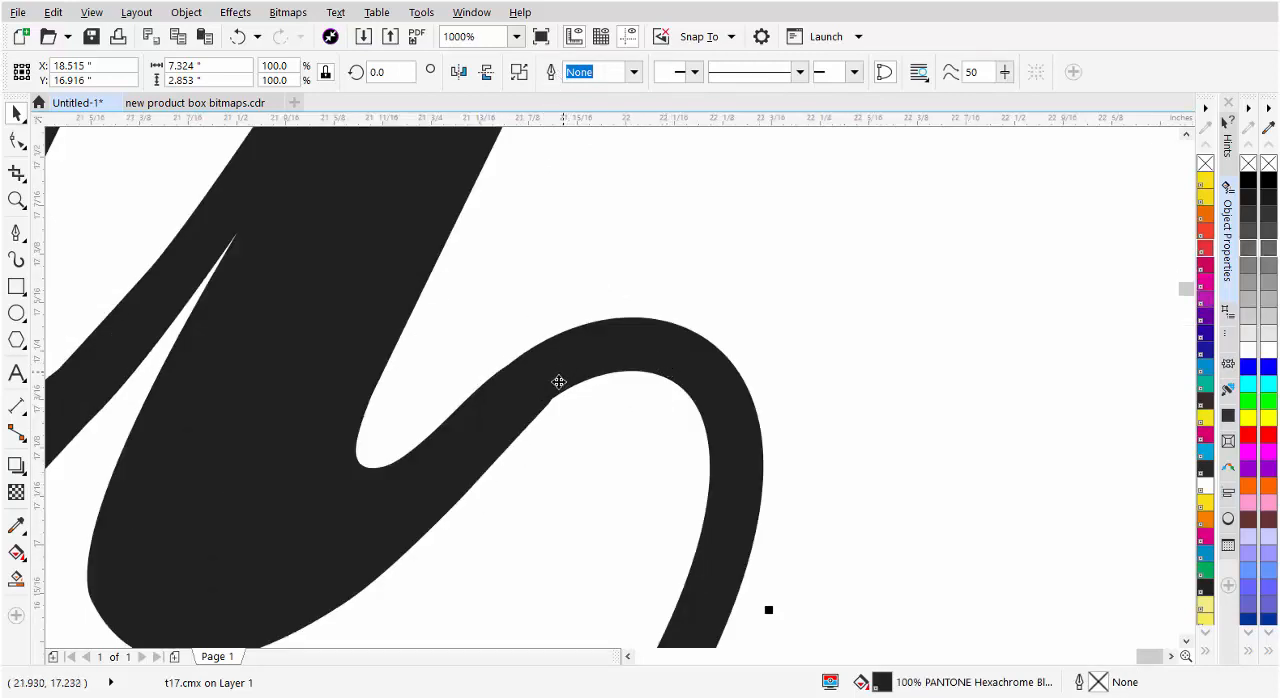
scroll(516, 388, "up", 3)
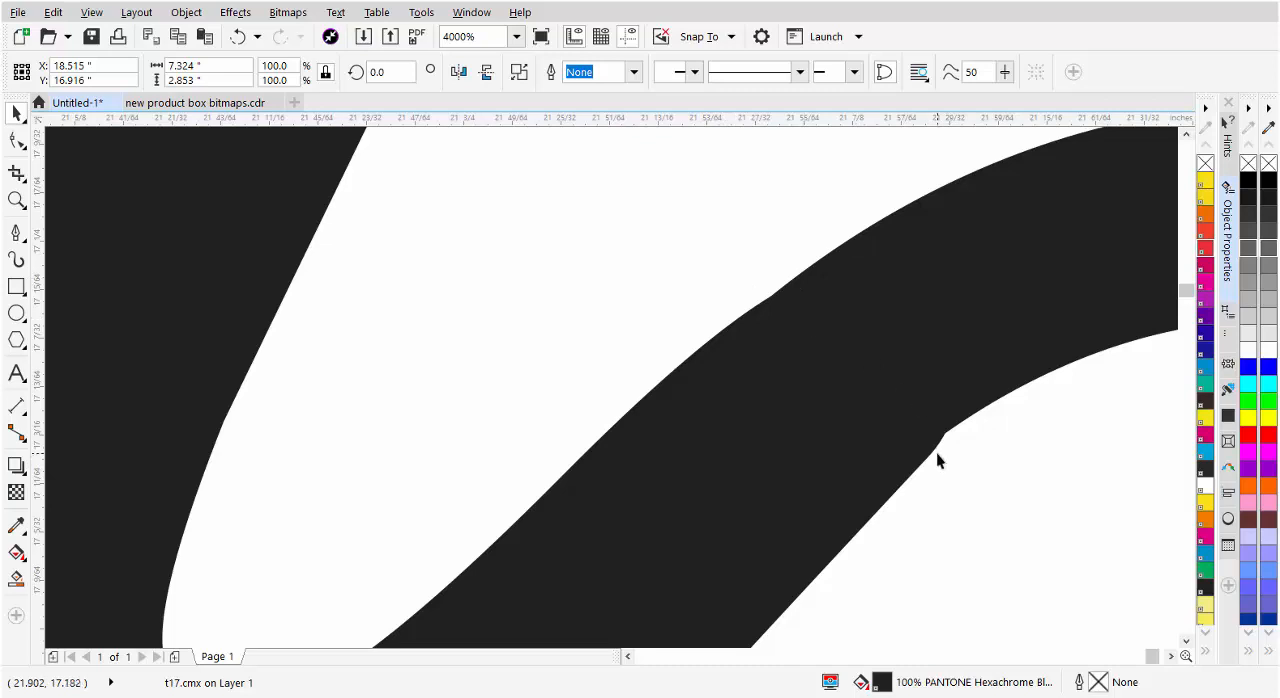
left_click(16, 143)
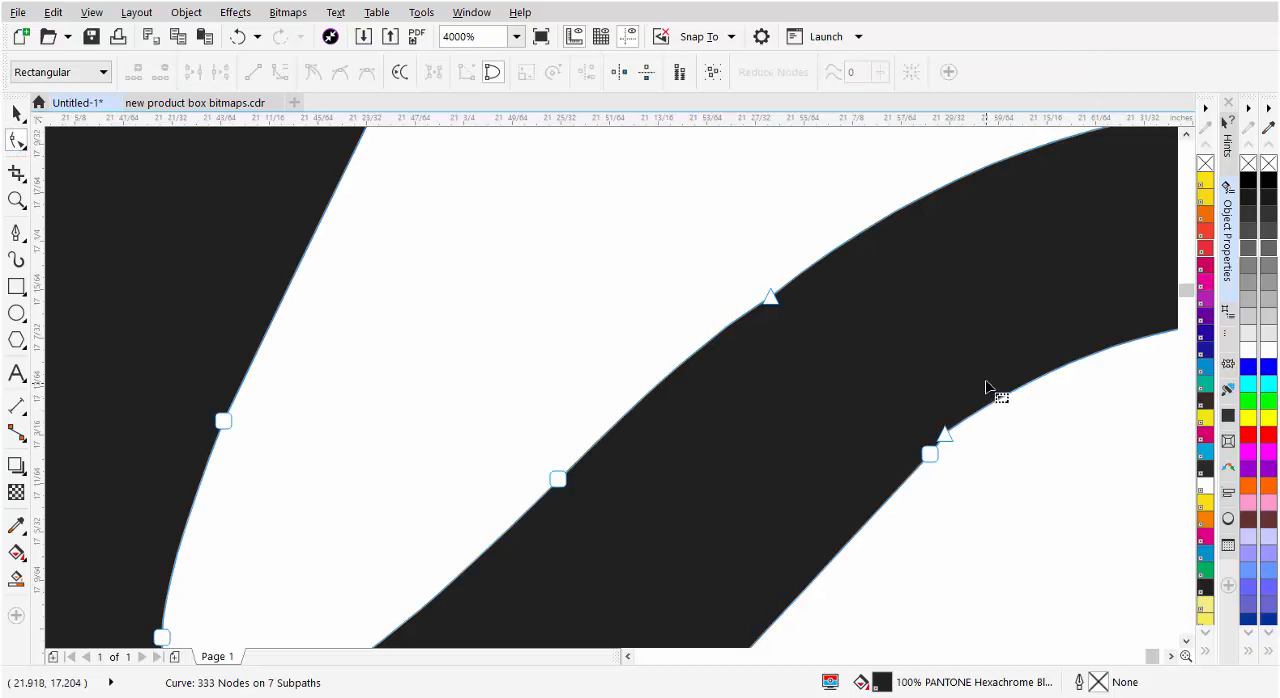
left_click_drag(986, 381, 870, 520)
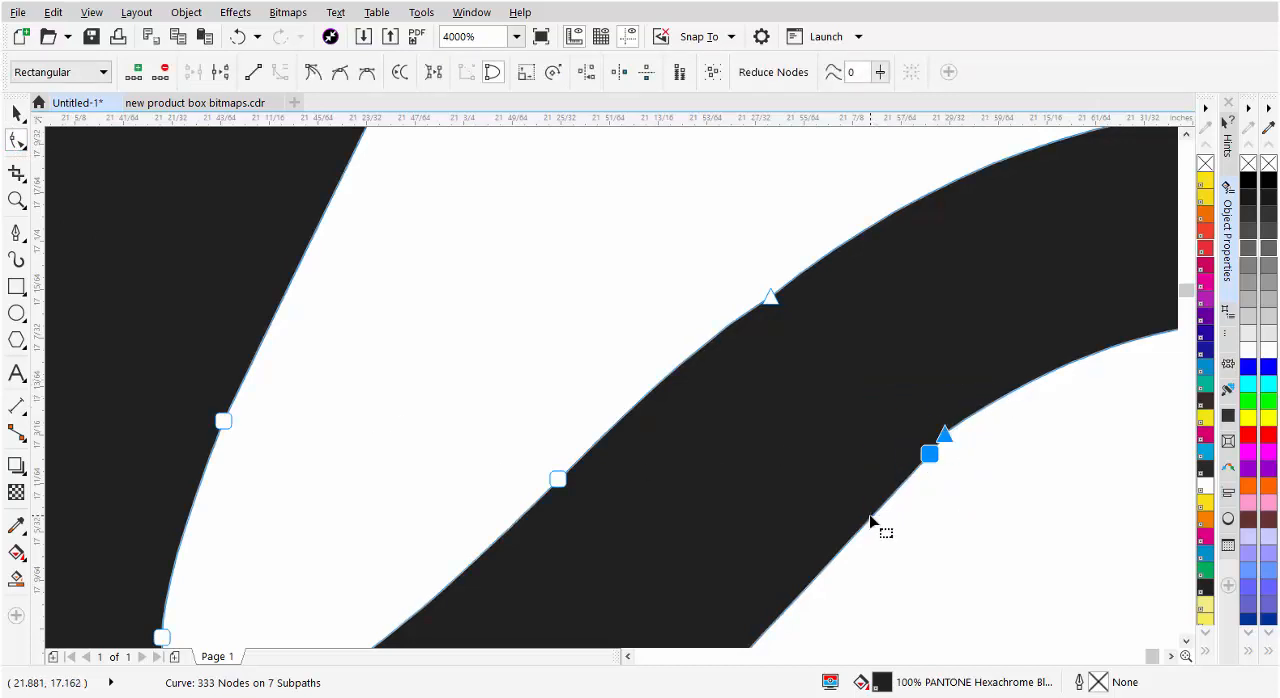
key("Delete")
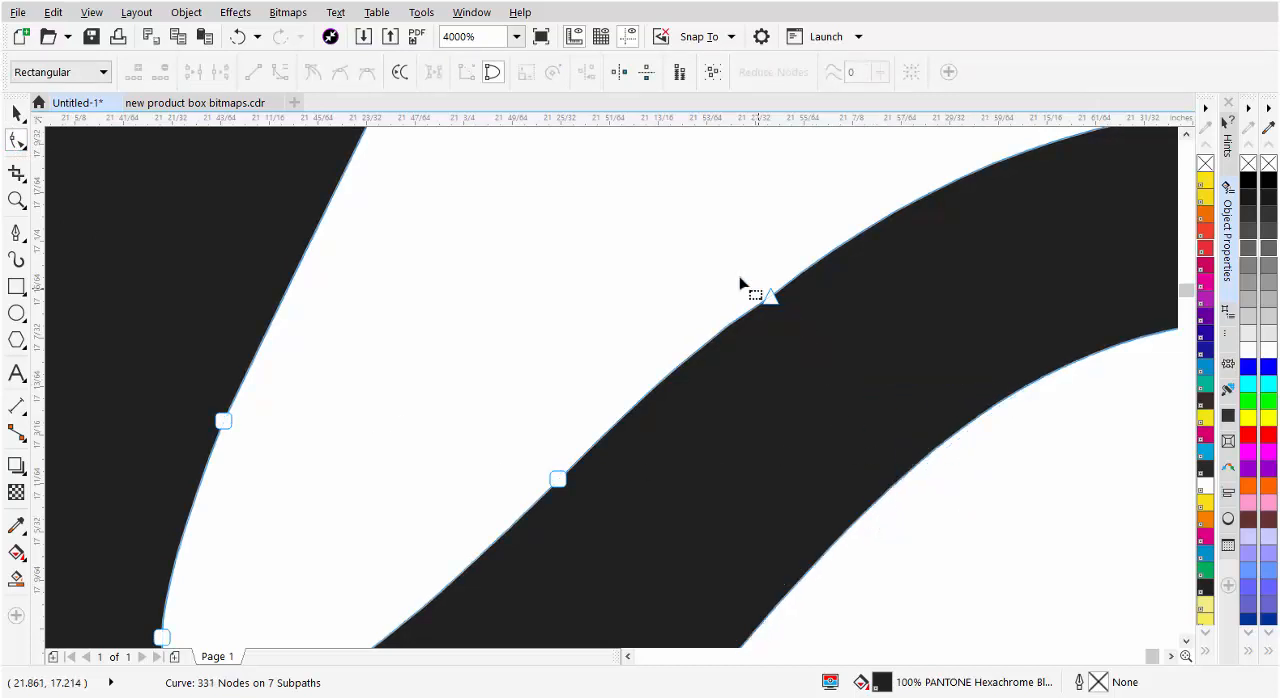
left_click_drag(706, 236, 830, 360)
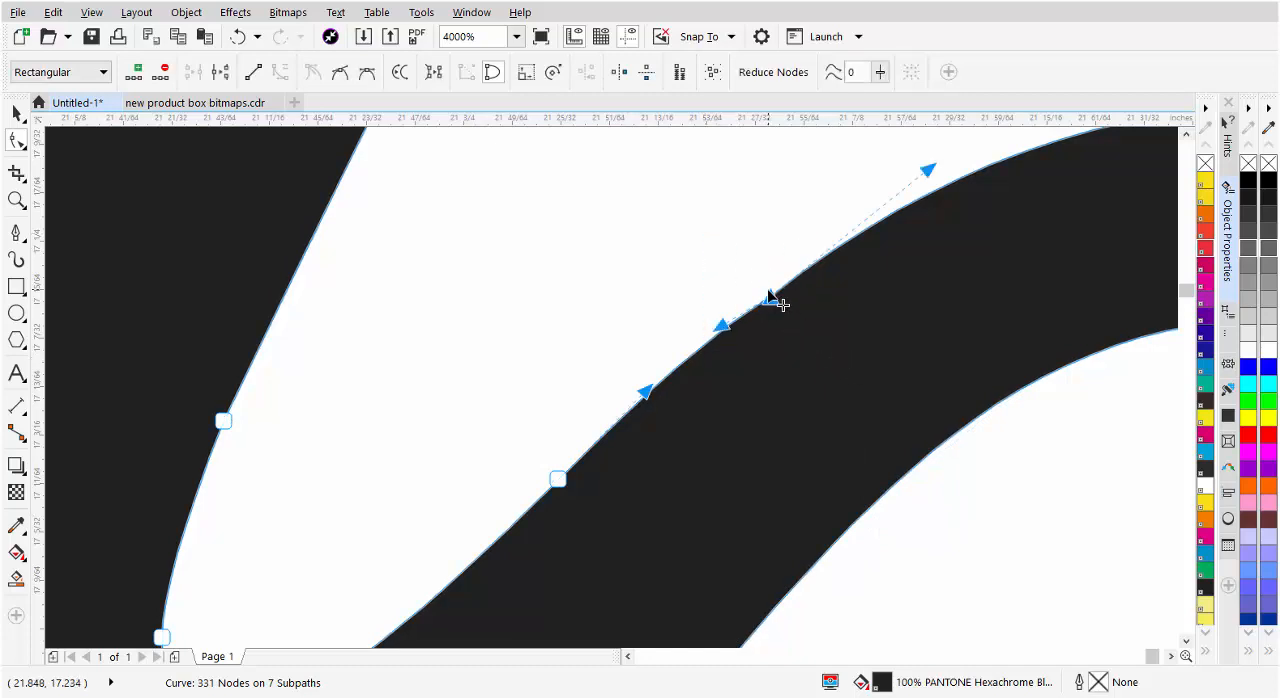
key("Delete")
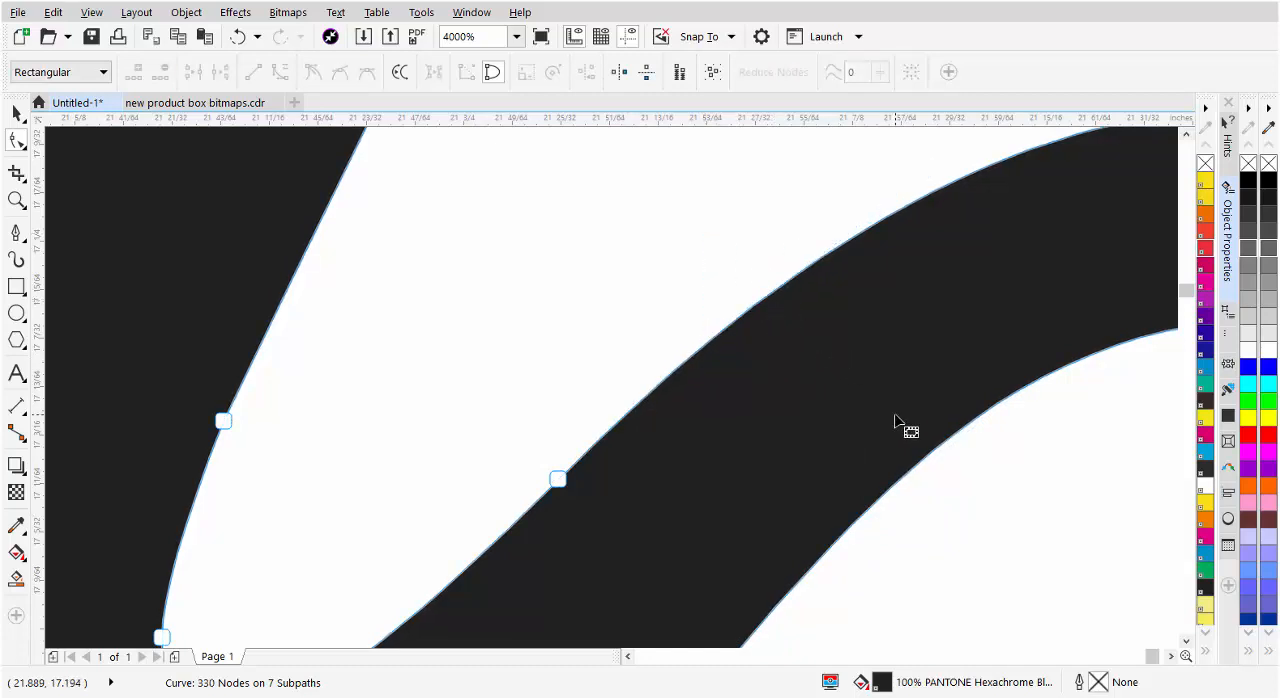
Delete the clustered nodes on the inner edge and the single outer node where the connecting curve meets the tail to smooth the joint
scroll(908, 423, "down", 3)
scroll(623, 400, "down", 1)
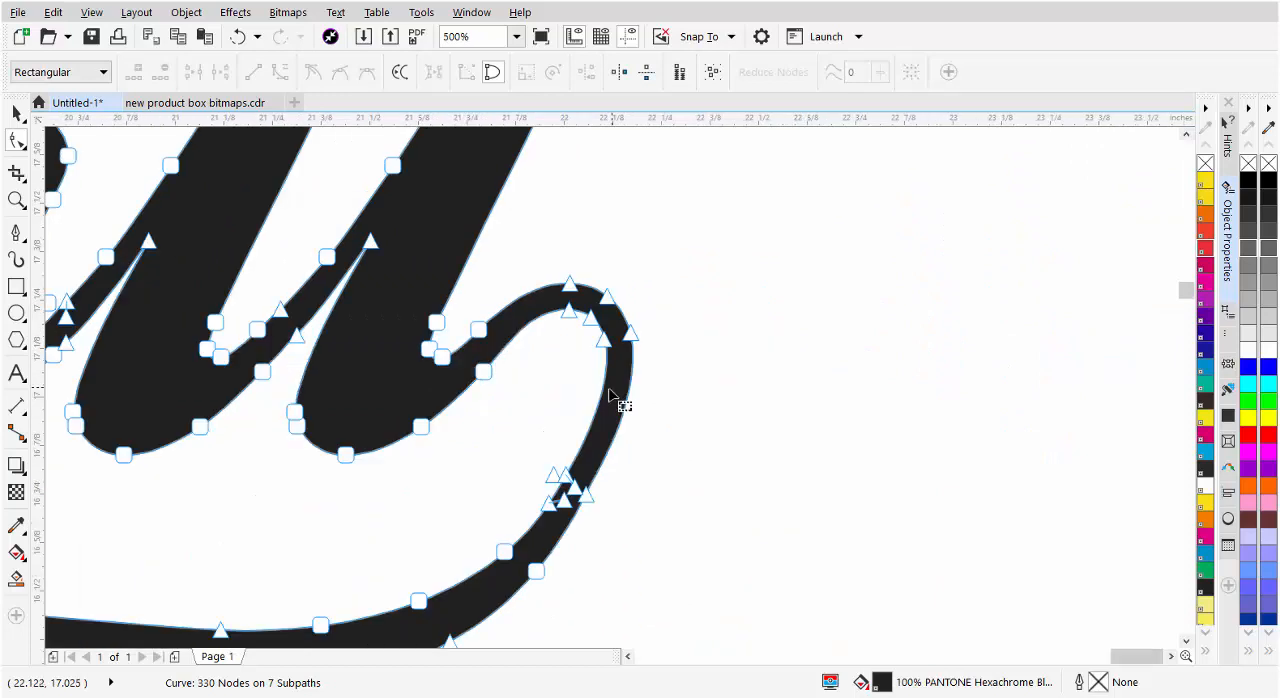
scroll(572, 488, "up", 2)
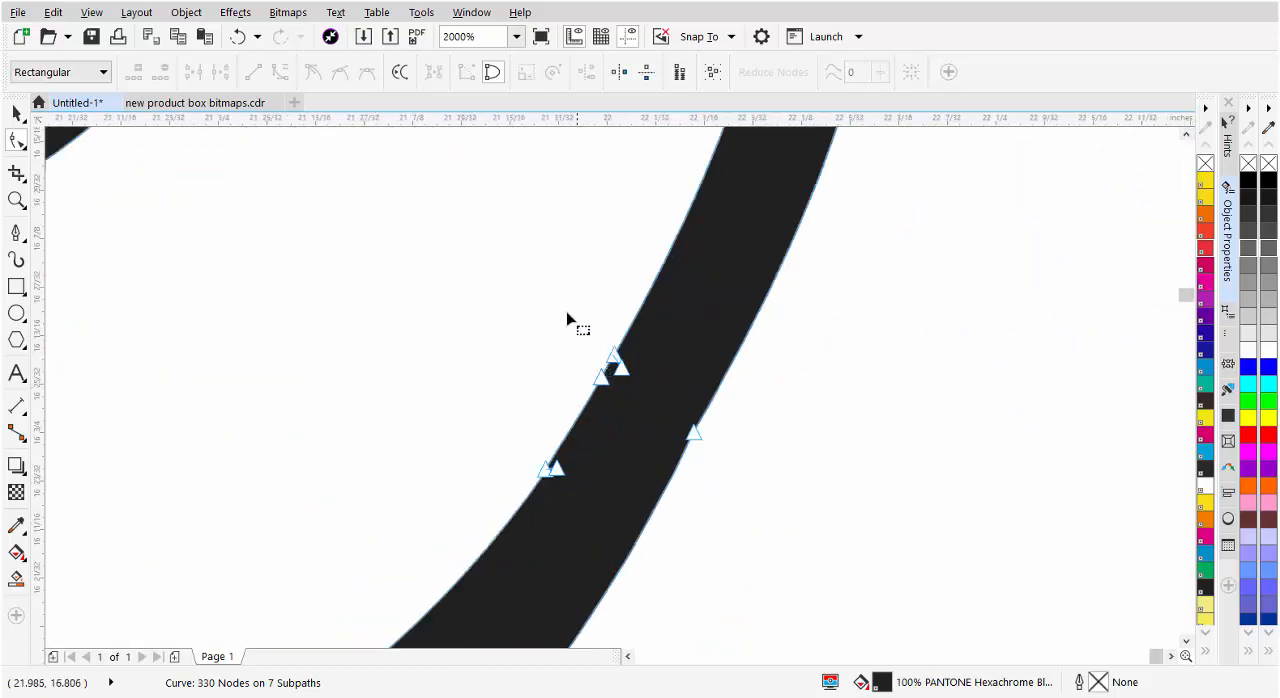
left_click_drag(565, 313, 663, 414)
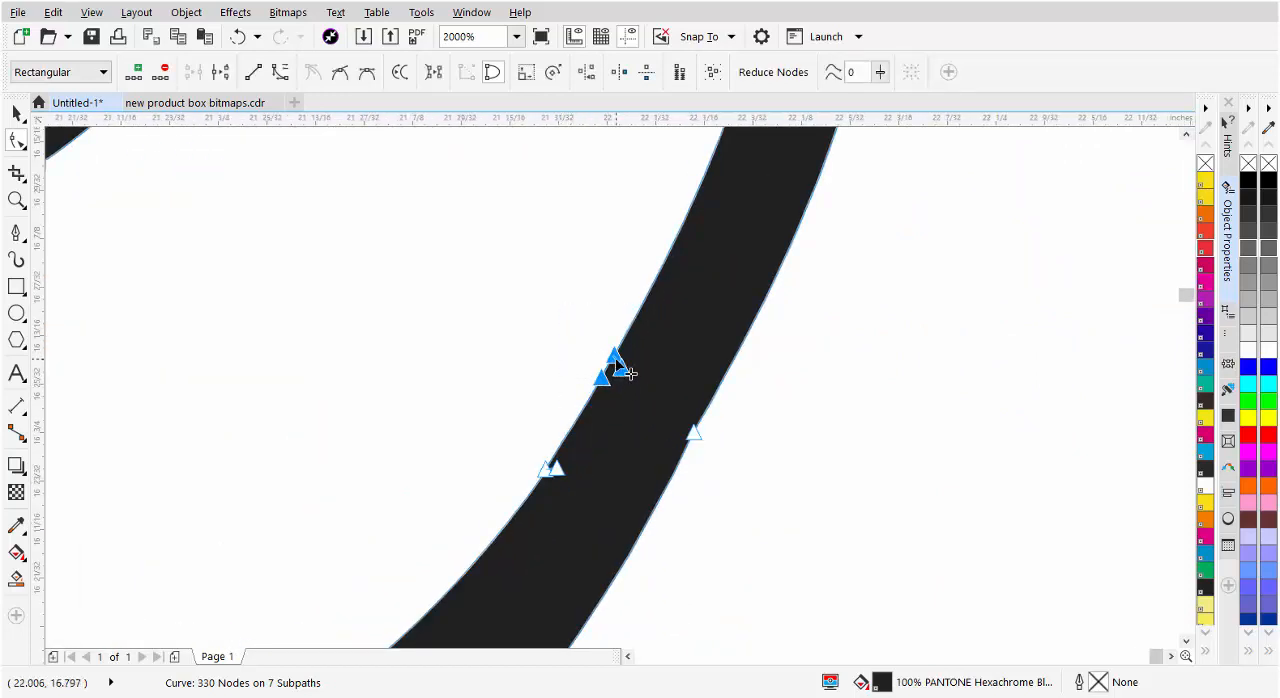
key("Delete")
left_click_drag(531, 446, 580, 493)
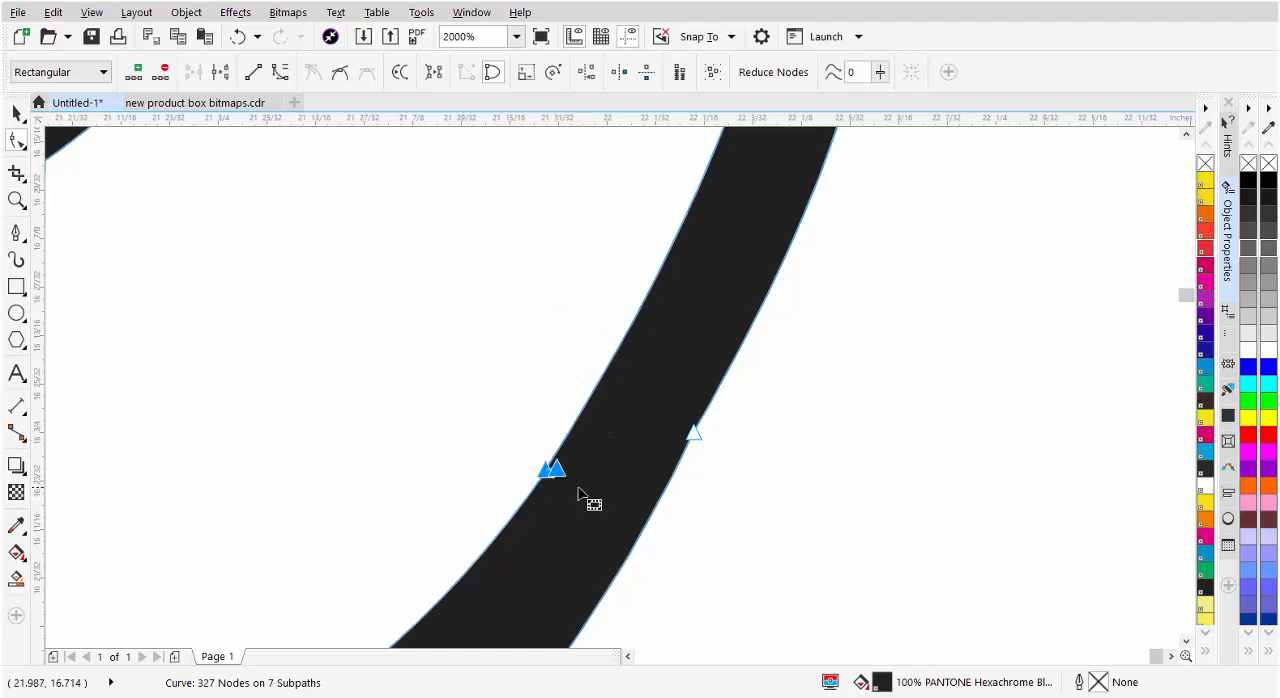
key("Delete")
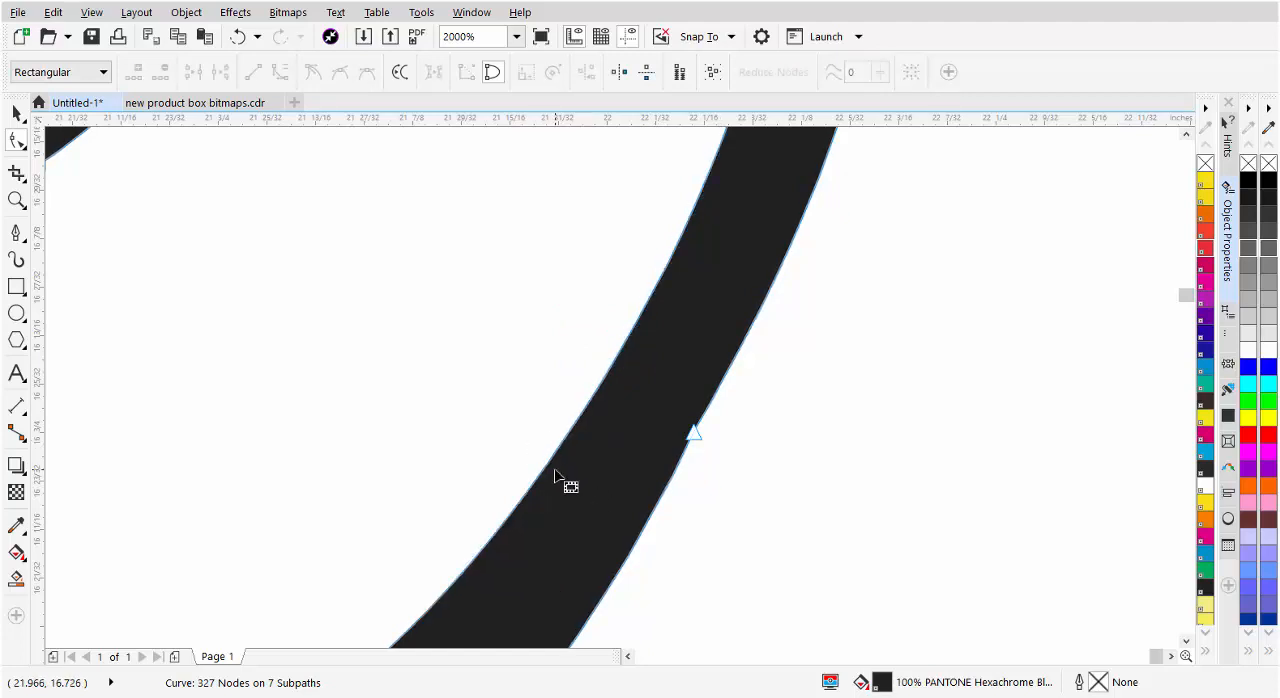
left_click(692, 434)
key("Delete")
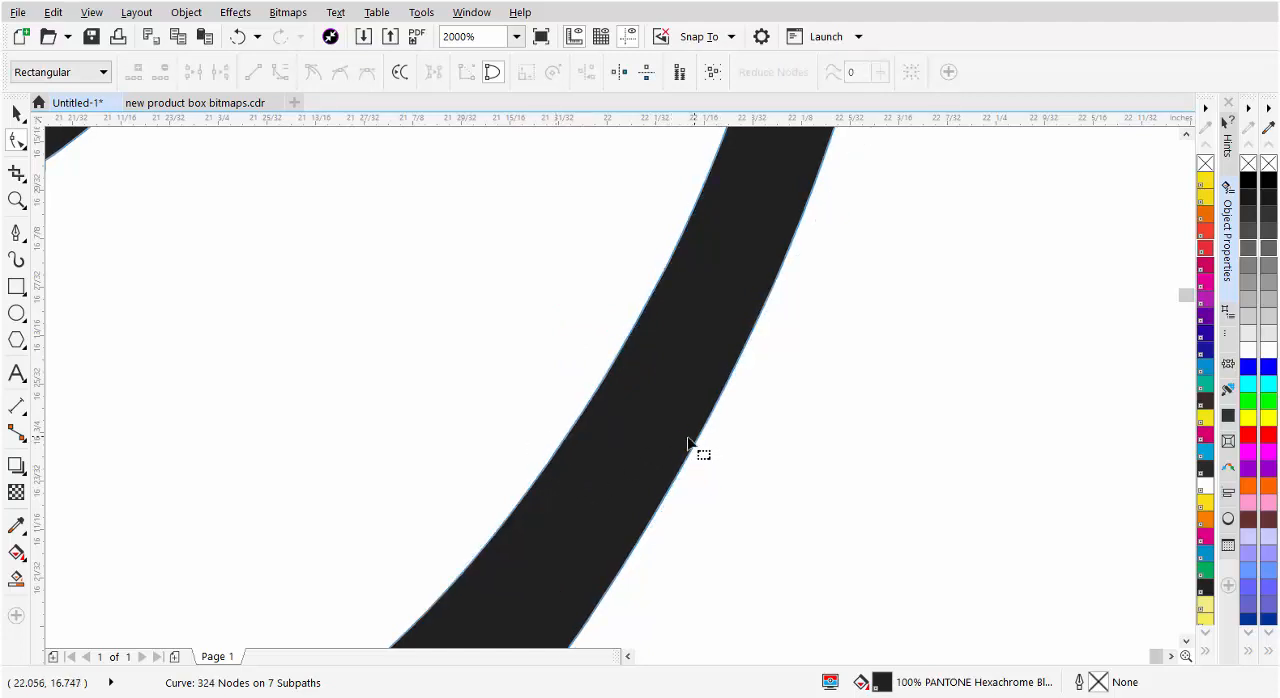
Skew the welded Baseball design vertically so its right end slants upward, making it about 3.32 inches tall
scroll(630, 449, "down", 1)
scroll(617, 400, "down", 1)
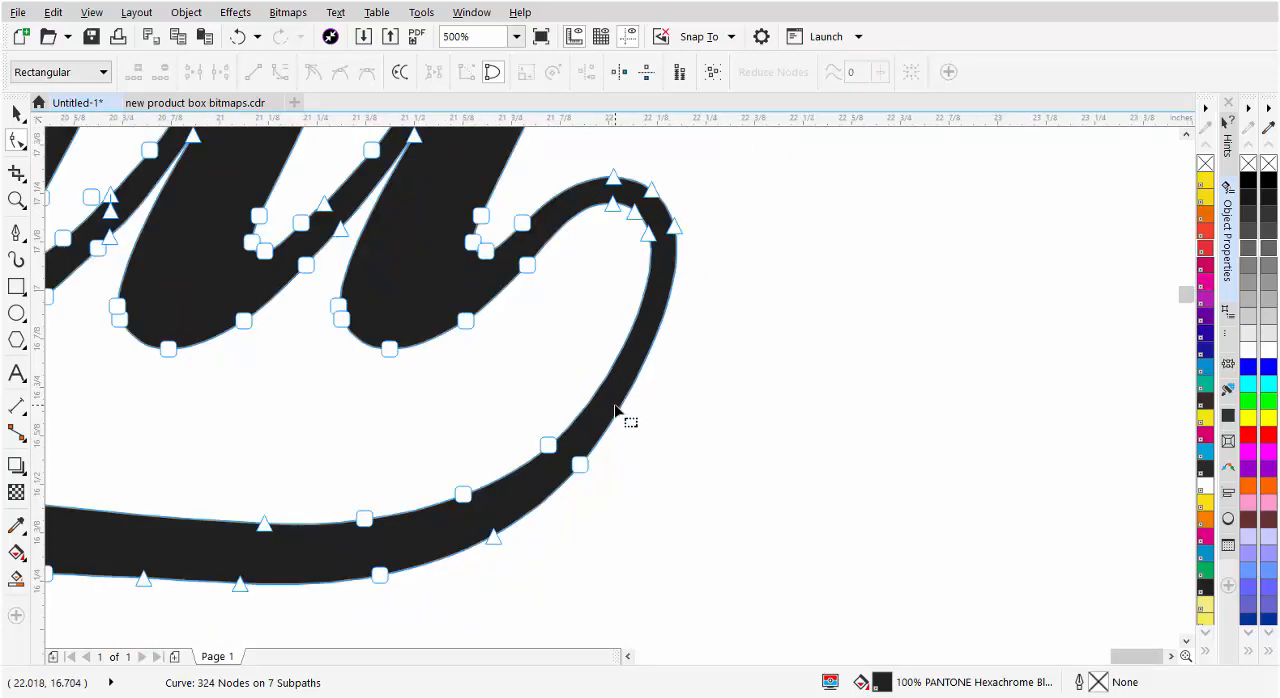
scroll(615, 410, "down", 3)
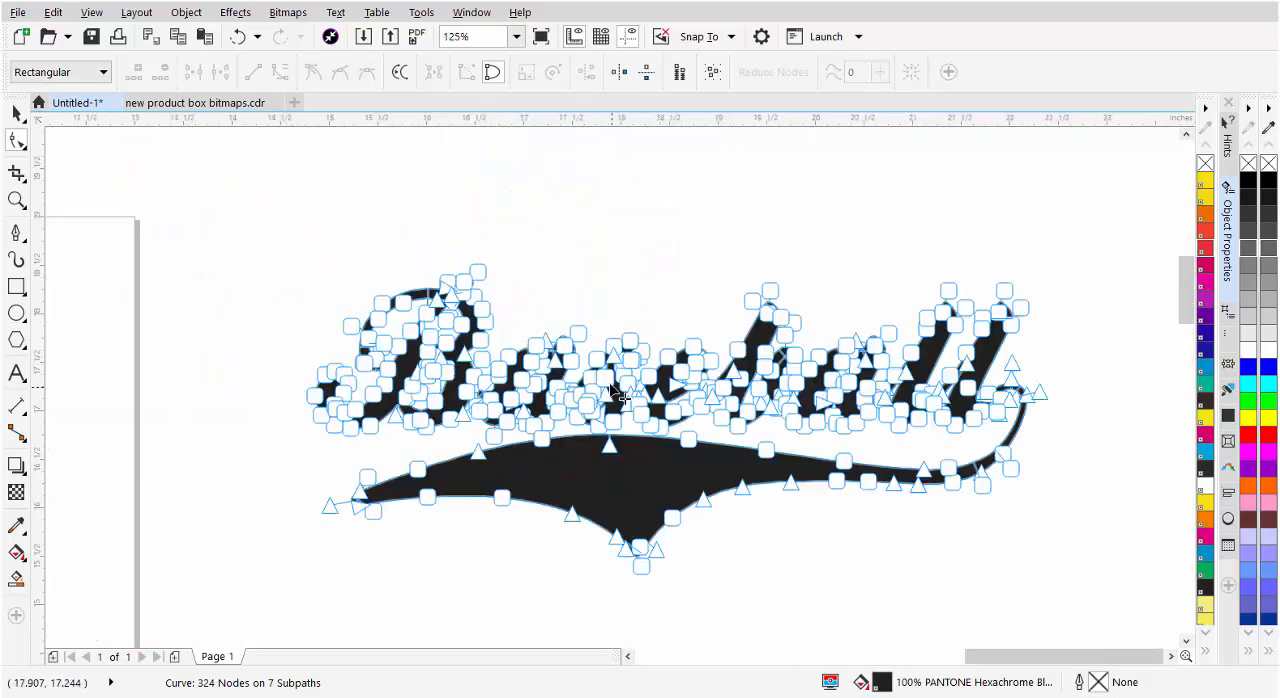
left_click(16, 113)
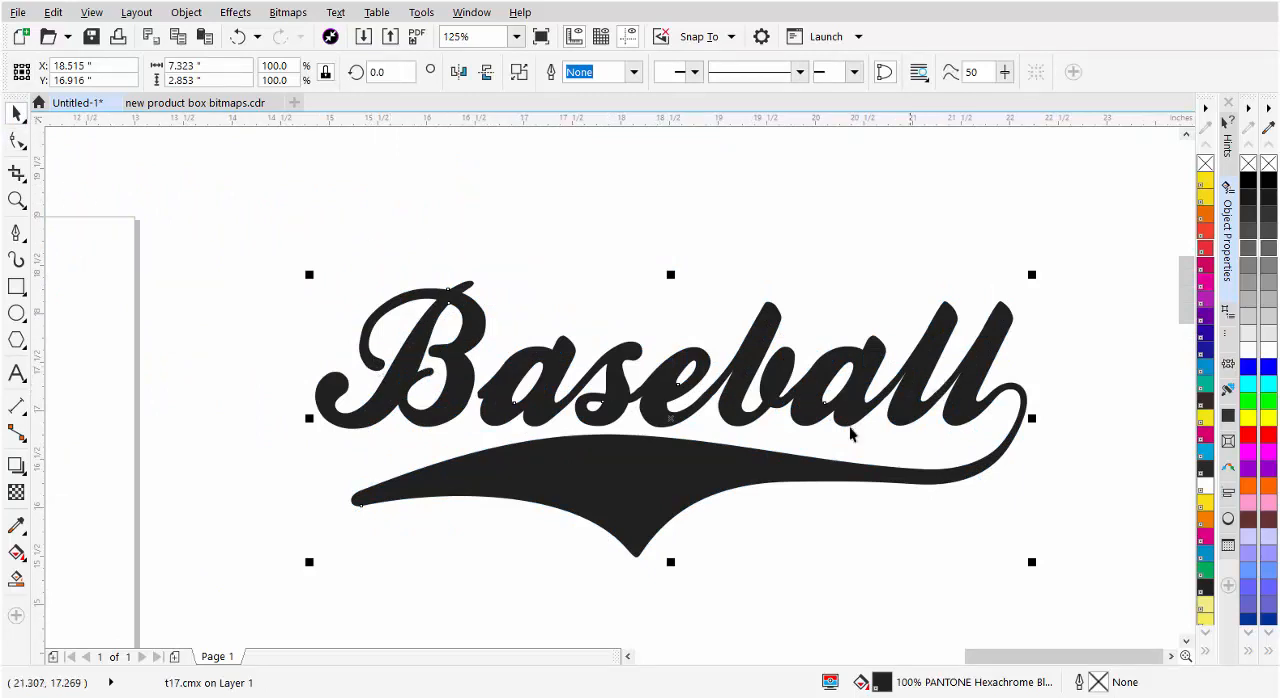
left_click(970, 388)
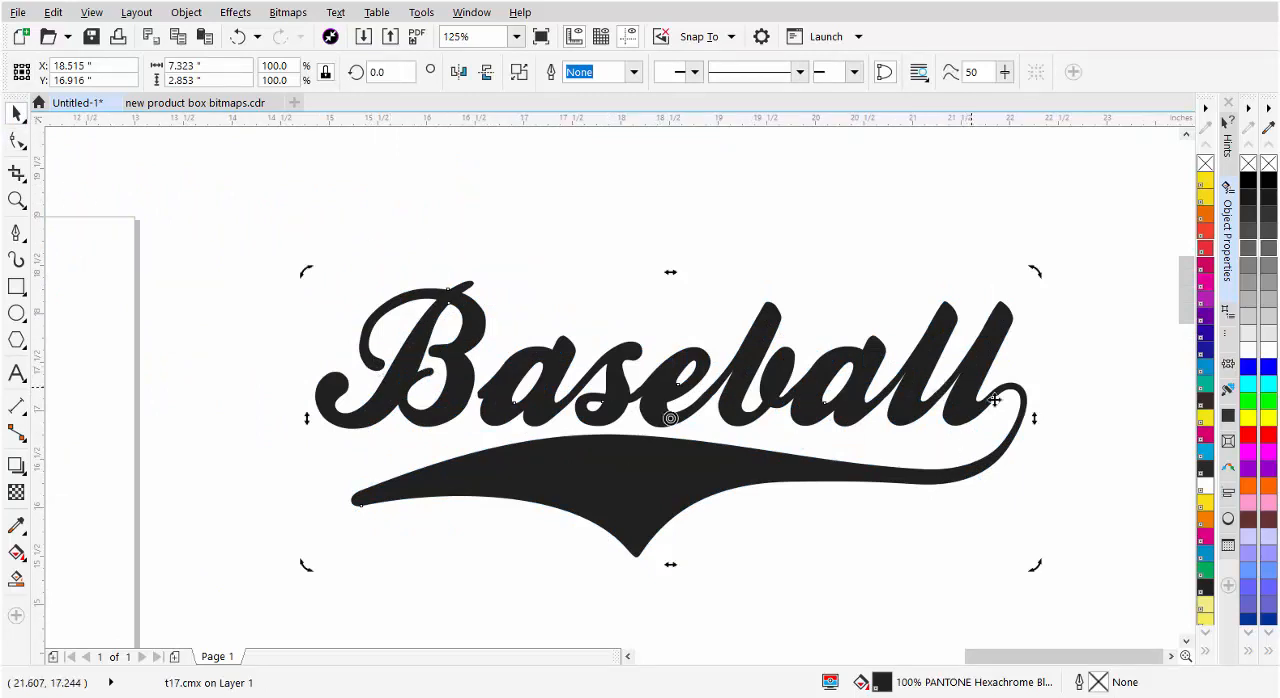
left_click_drag(1032, 420, 1012, 288)
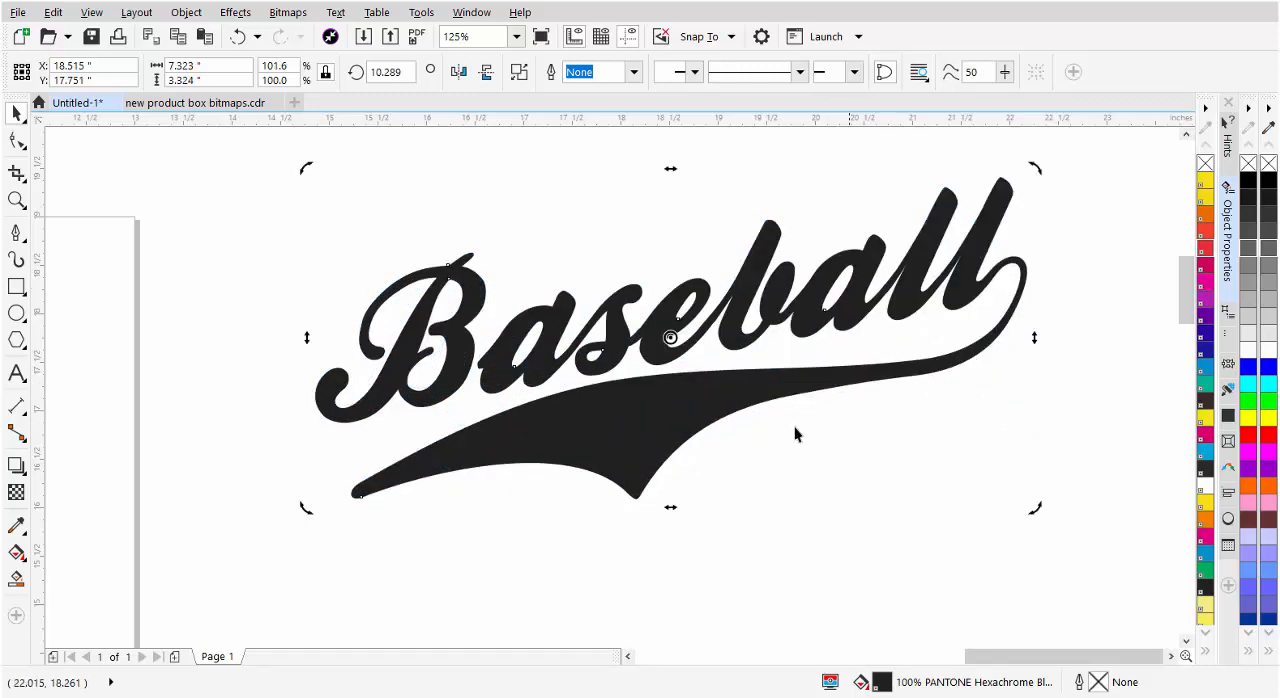